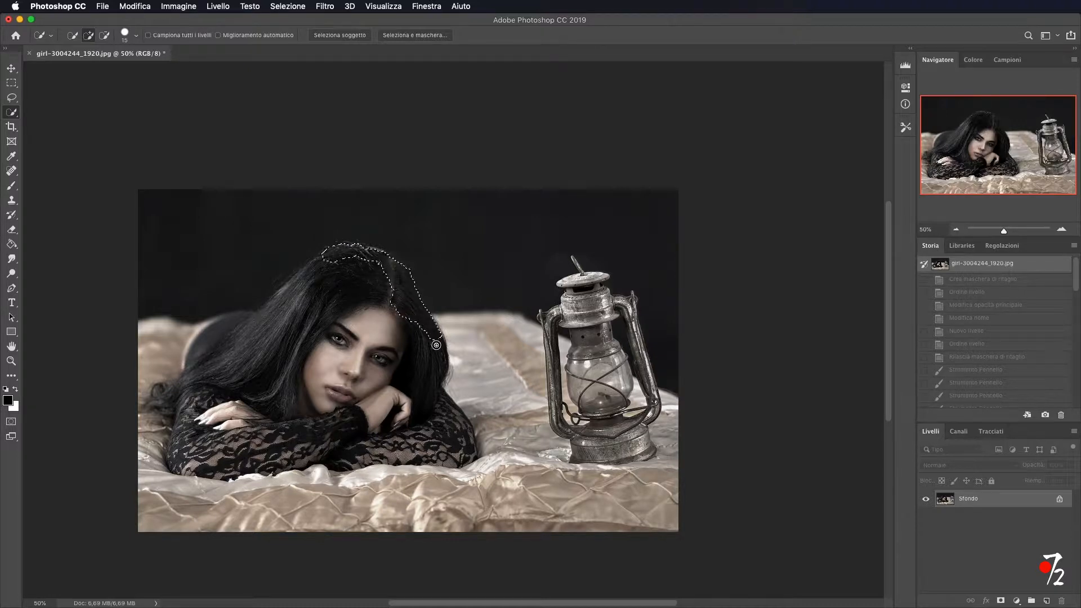
Select the woman with the Quick Selection tool and subtract the bed fabric caught beside her back and sleeve.
{"action": "mouse_move", "coordinate": [436, 384]}
{"action": "left_mouse_down"}
{"action": "mouse_move", "coordinate": [457, 441]}
{"action": "mouse_move", "coordinate": [439, 453]}
{"action": "mouse_move", "coordinate": [208, 461]}
{"action": "mouse_move", "coordinate": [178, 458]}
{"action": "mouse_move", "coordinate": [194, 349]}
{"action": "left_mouse_up"}
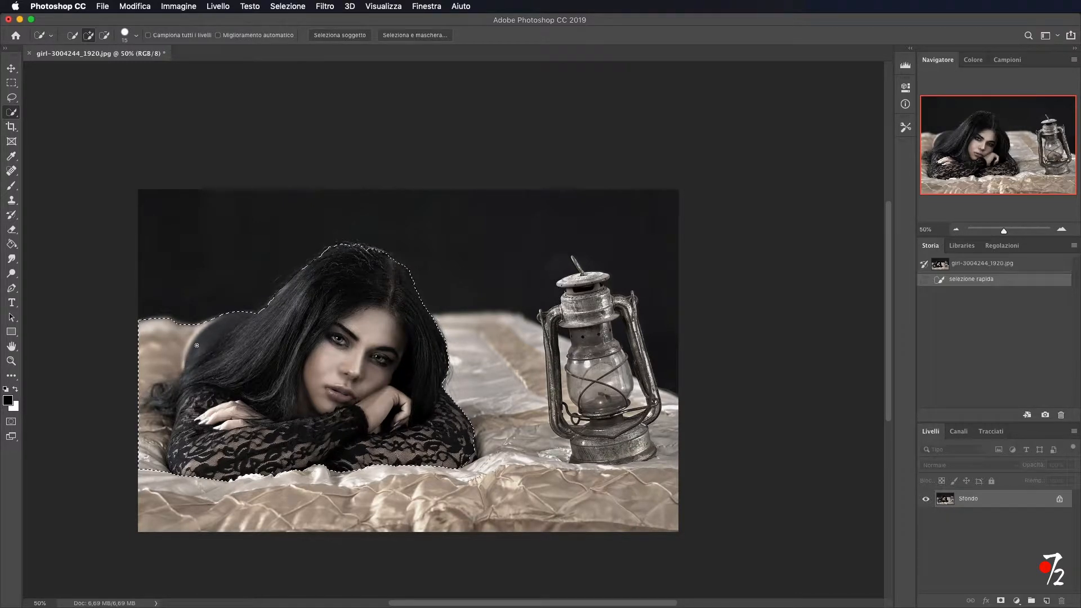
{"action": "left_click_drag", "start_coordinate": [173, 313], "coordinate": [170, 324]}
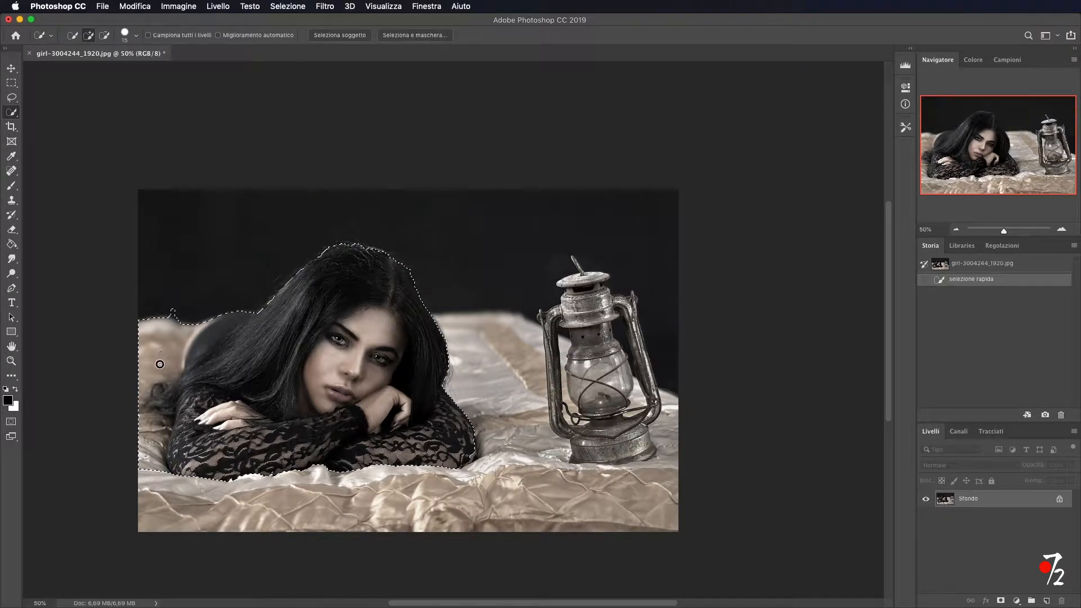
{"action": "left_click", "coordinate": [104, 35]}
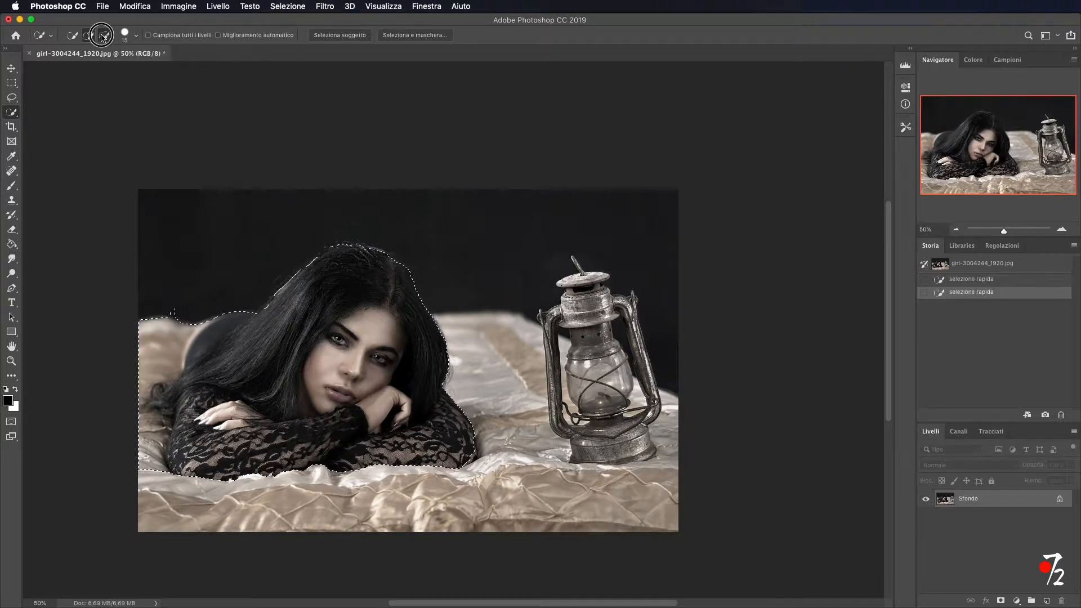
{"action": "mouse_move", "coordinate": [169, 322]}
{"action": "left_mouse_down"}
{"action": "mouse_move", "coordinate": [165, 354]}
{"action": "mouse_move", "coordinate": [162, 307]}
{"action": "mouse_move", "coordinate": [186, 323]}
{"action": "mouse_move", "coordinate": [157, 352]}
{"action": "mouse_move", "coordinate": [158, 371]}
{"action": "mouse_move", "coordinate": [164, 344]}
{"action": "left_mouse_up"}
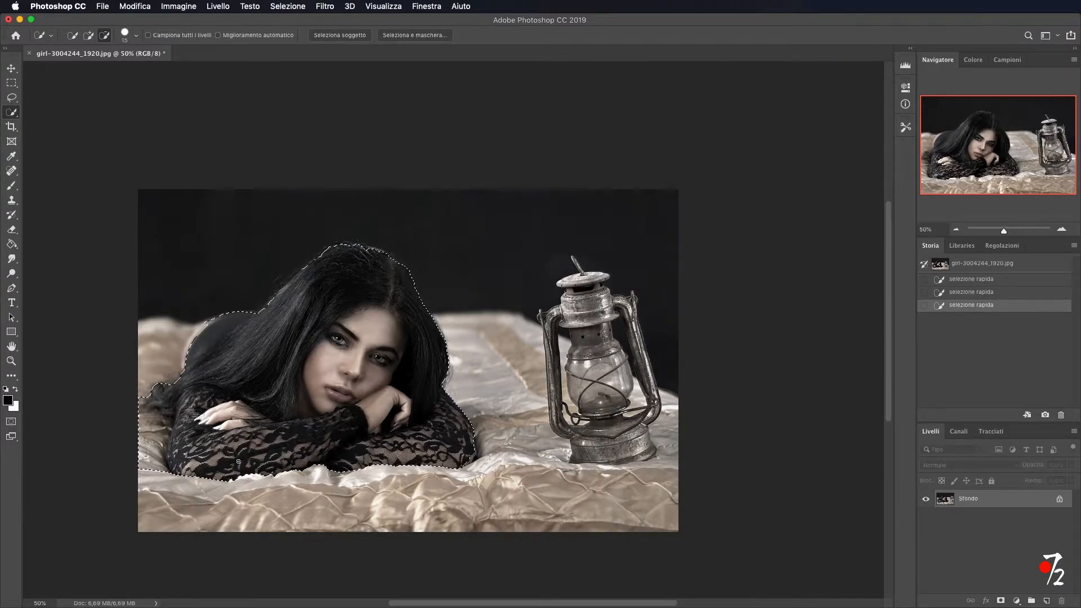
{"action": "mouse_move", "coordinate": [151, 461]}
{"action": "left_mouse_down"}
{"action": "mouse_move", "coordinate": [161, 430]}
{"action": "mouse_move", "coordinate": [143, 421]}
{"action": "left_mouse_up"}
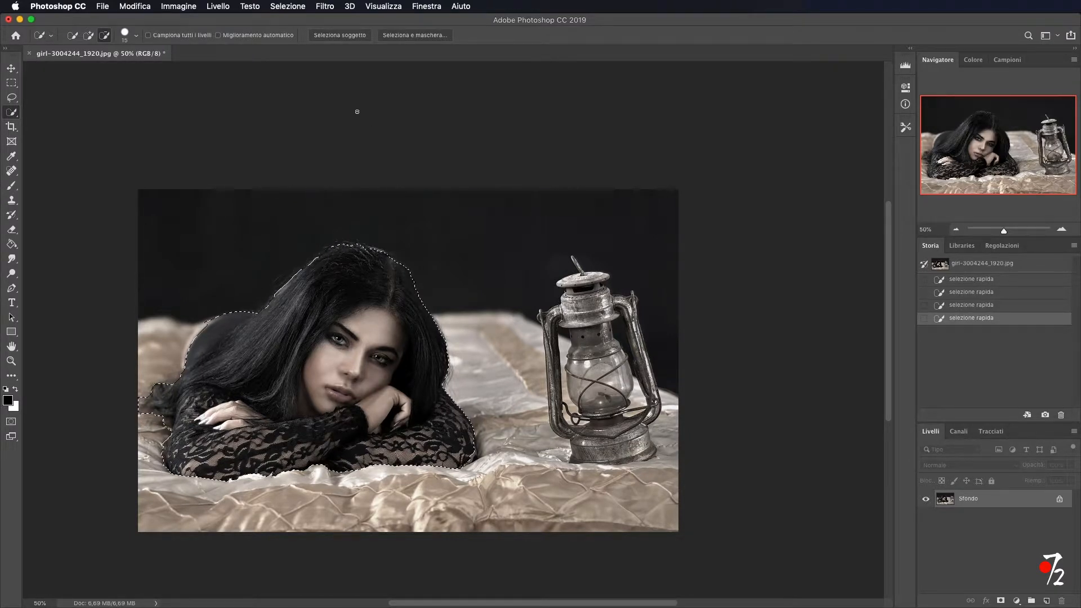
Open Refine Edge for the selection and brush the refinement along the top and upper-right outline of the hair.
{"action": "left_click", "coordinate": [283, 7]}
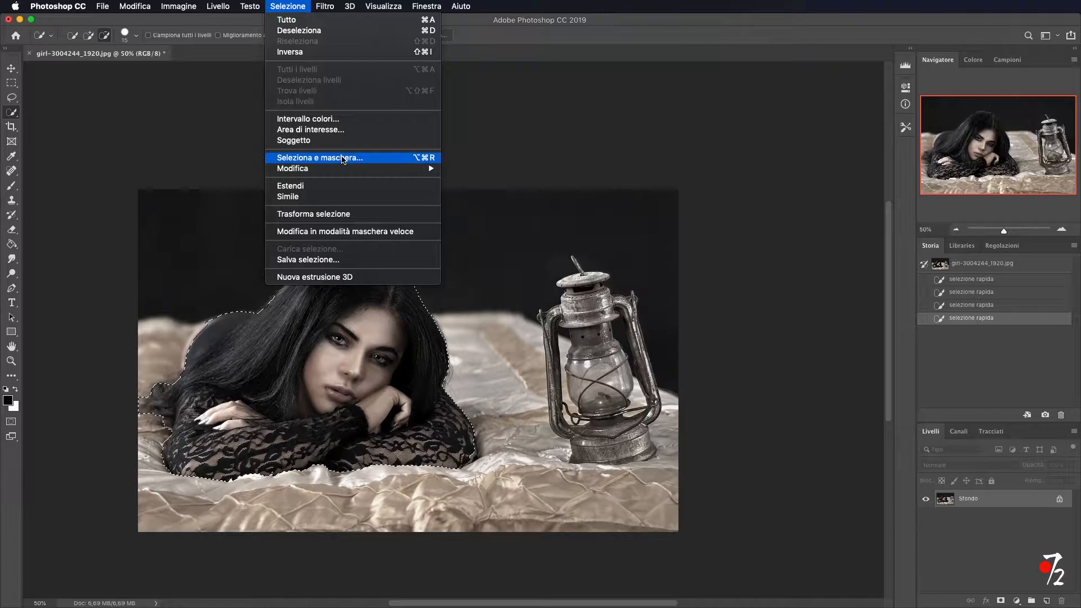
{"action": "left_click", "coordinate": [342, 157], "text": "shift"}
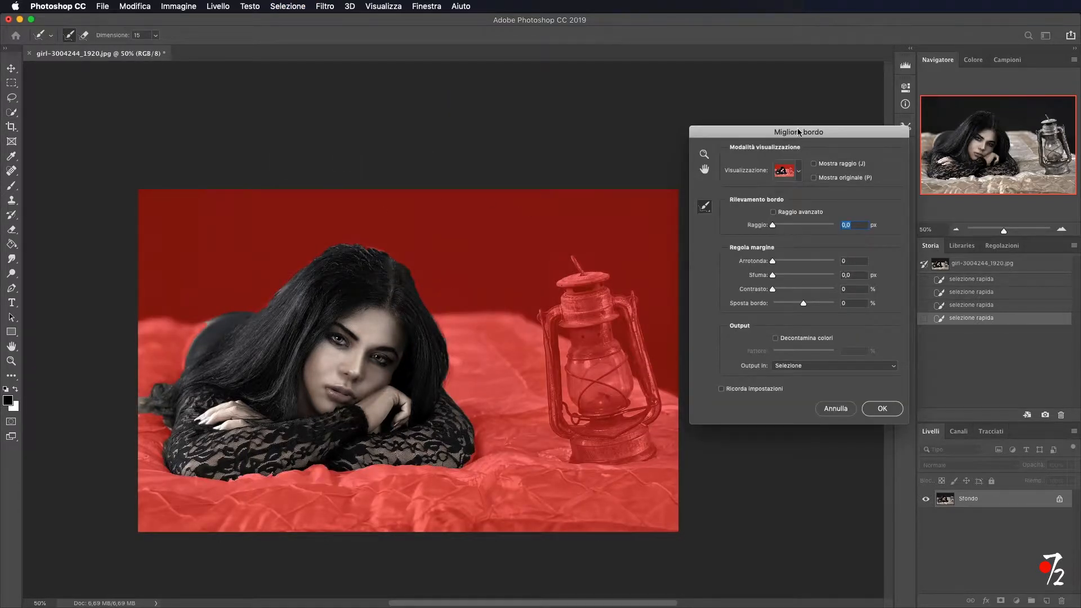
{"action": "left_click", "coordinate": [702, 153]}
{"action": "left_click_drag", "start_coordinate": [423, 329], "coordinate": [560, 198]}
{"action": "left_click", "coordinate": [705, 207]}
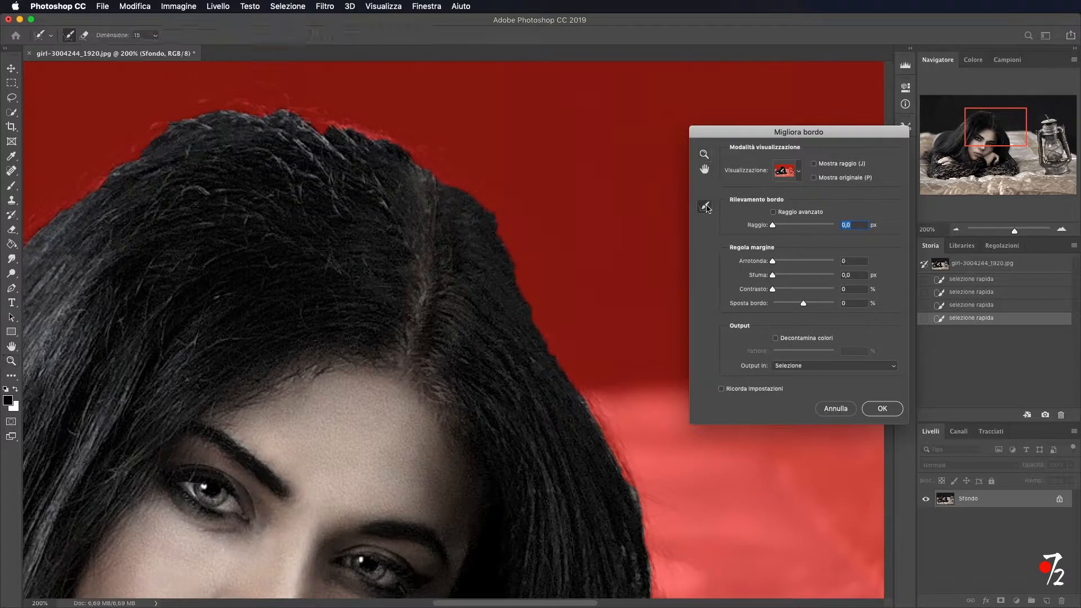
{"action": "mouse_move", "coordinate": [261, 115]}
{"action": "left_mouse_down"}
{"action": "mouse_move", "coordinate": [386, 142]}
{"action": "mouse_move", "coordinate": [391, 131]}
{"action": "mouse_move", "coordinate": [465, 197]}
{"action": "mouse_move", "coordinate": [396, 134]}
{"action": "mouse_move", "coordinate": [283, 99]}
{"action": "mouse_move", "coordinate": [368, 117]}
{"action": "mouse_move", "coordinate": [312, 136]}
{"action": "left_mouse_up"}
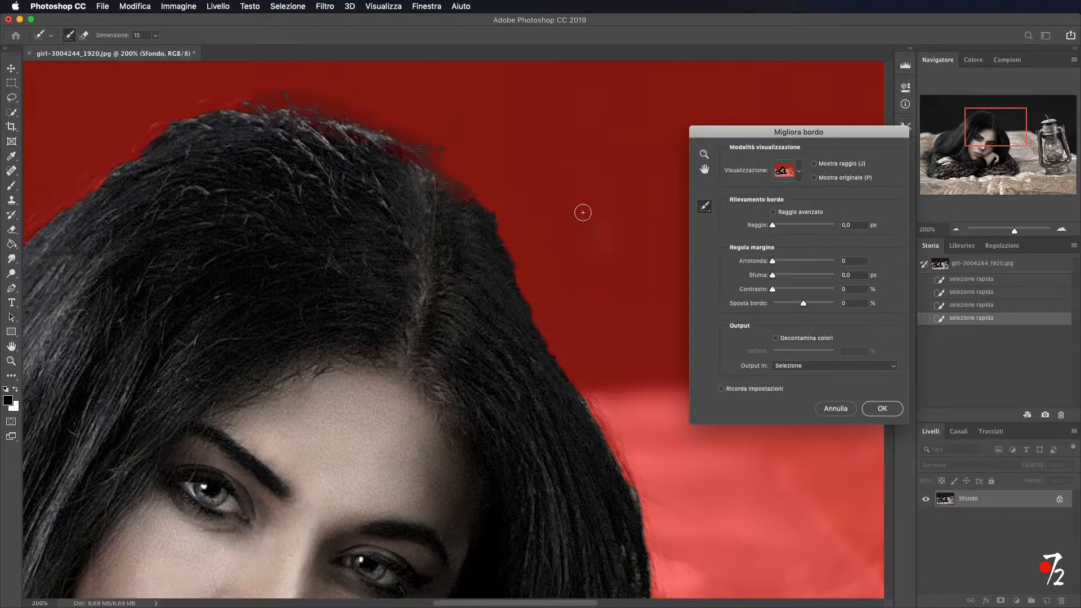
{"action": "mouse_move", "coordinate": [489, 206]}
{"action": "left_mouse_down"}
{"action": "mouse_move", "coordinate": [537, 317]}
{"action": "mouse_move", "coordinate": [502, 248]}
{"action": "mouse_move", "coordinate": [601, 423]}
{"action": "mouse_move", "coordinate": [554, 370]}
{"action": "mouse_move", "coordinate": [521, 293]}
{"action": "mouse_move", "coordinate": [571, 384]}
{"action": "mouse_move", "coordinate": [605, 378]}
{"action": "left_mouse_up"}
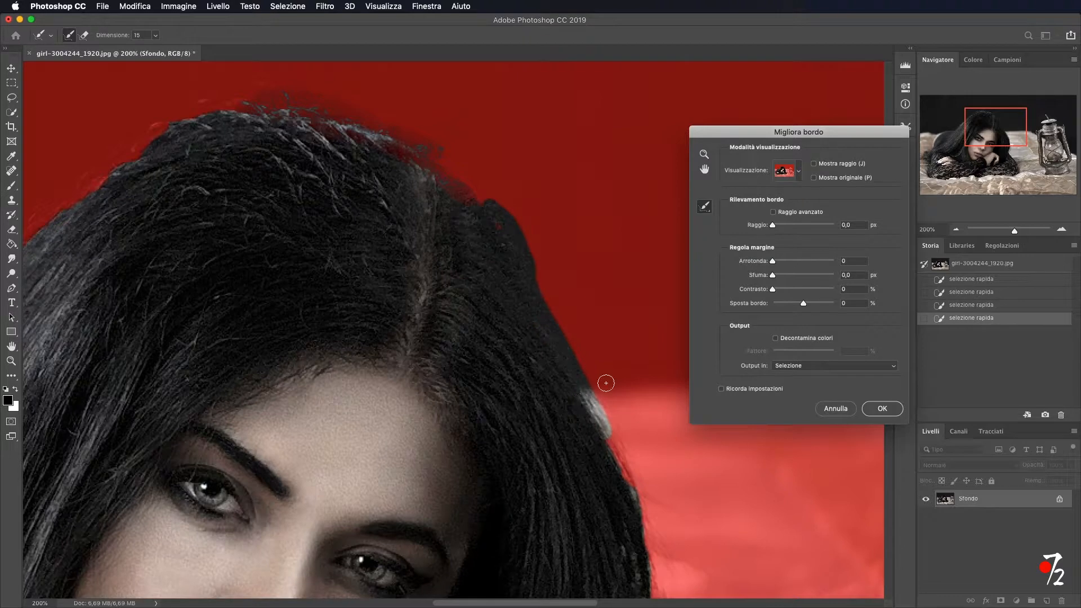
Refine the selection edge down the hair beside the face, toward the shoulder.
{"action": "scroll", "coordinate": [629, 260], "scroll_direction": "down", "scroll_amount": 3}
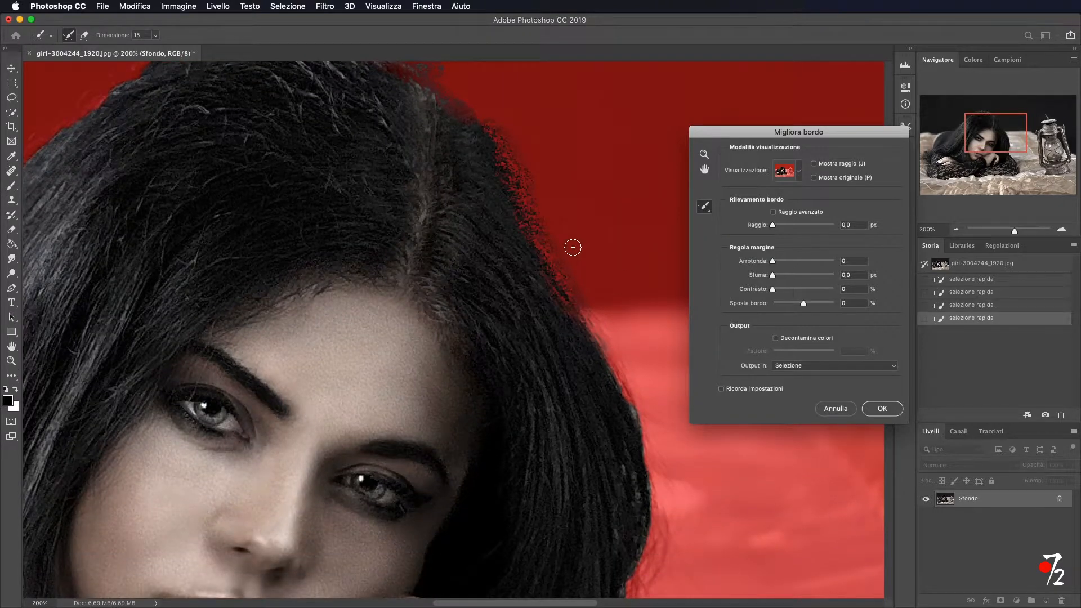
{"action": "scroll", "coordinate": [573, 247], "scroll_direction": "down", "scroll_amount": 5}
{"action": "scroll", "coordinate": [572, 247], "scroll_direction": "right", "scroll_amount": 5}
{"action": "mouse_move", "coordinate": [432, 183]}
{"action": "left_mouse_down"}
{"action": "mouse_move", "coordinate": [493, 284]}
{"action": "mouse_move", "coordinate": [461, 193]}
{"action": "mouse_move", "coordinate": [491, 335]}
{"action": "mouse_move", "coordinate": [508, 362]}
{"action": "mouse_move", "coordinate": [507, 396]}
{"action": "mouse_move", "coordinate": [473, 472]}
{"action": "mouse_move", "coordinate": [509, 439]}
{"action": "mouse_move", "coordinate": [466, 241]}
{"action": "mouse_move", "coordinate": [651, 434]}
{"action": "left_mouse_up"}
{"action": "scroll", "coordinate": [612, 358], "scroll_direction": "down", "scroll_amount": 2}
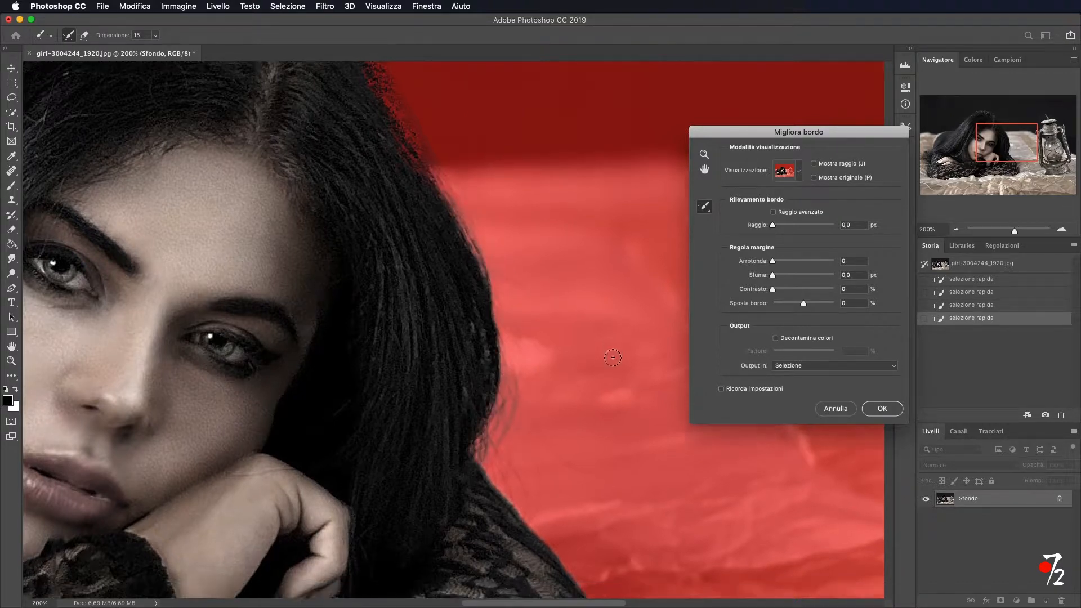
Refine the selection edge along the lace sleeve from the shoulder to the elbow.
{"action": "scroll", "coordinate": [613, 357], "scroll_direction": "down", "scroll_amount": 4}
{"action": "mouse_move", "coordinate": [480, 390]}
{"action": "left_mouse_down"}
{"action": "mouse_move", "coordinate": [591, 519]}
{"action": "mouse_move", "coordinate": [603, 563]}
{"action": "left_mouse_up"}
{"action": "scroll", "coordinate": [594, 364], "scroll_direction": "down", "scroll_amount": 12}
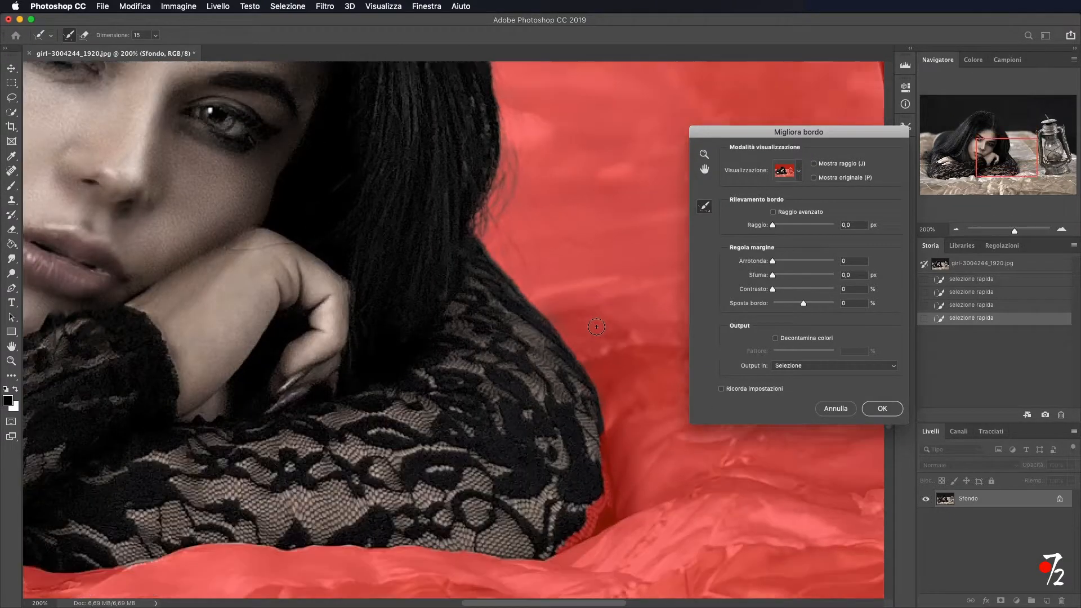
{"action": "mouse_move", "coordinate": [609, 449]}
{"action": "left_mouse_down"}
{"action": "mouse_move", "coordinate": [603, 483]}
{"action": "mouse_move", "coordinate": [563, 505]}
{"action": "mouse_move", "coordinate": [635, 457]}
{"action": "mouse_move", "coordinate": [576, 514]}
{"action": "mouse_move", "coordinate": [595, 479]}
{"action": "mouse_move", "coordinate": [570, 504]}
{"action": "left_mouse_up"}
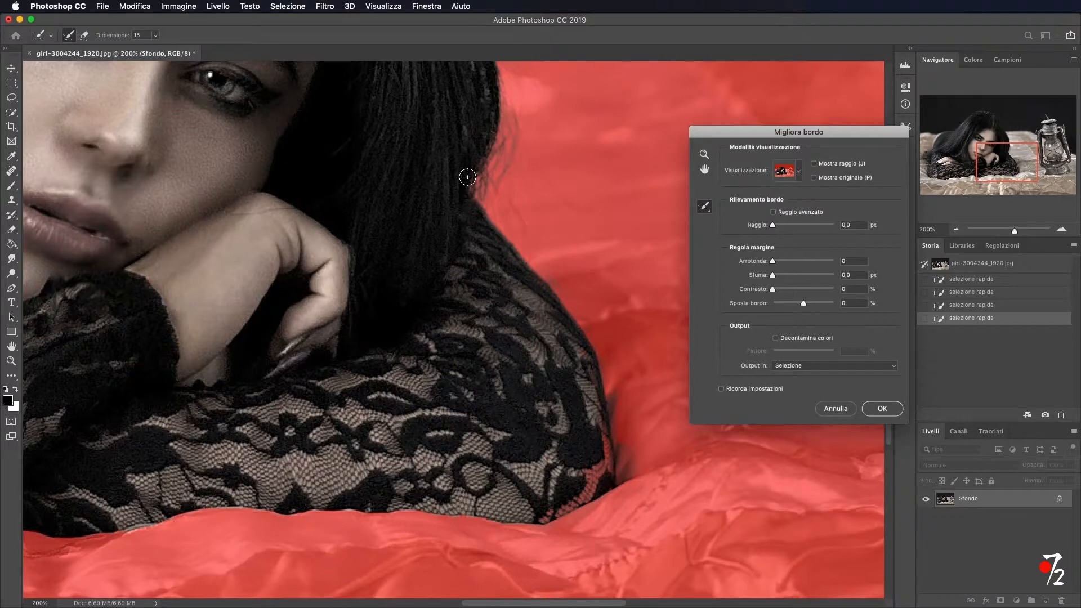
Erase the refinement strokes around the elbow and accept the refined selection.
{"action": "left_click", "coordinate": [84, 35]}
{"action": "mouse_move", "coordinate": [580, 469]}
{"action": "left_mouse_down"}
{"action": "mouse_move", "coordinate": [567, 491]}
{"action": "mouse_move", "coordinate": [596, 459]}
{"action": "mouse_move", "coordinate": [597, 471]}
{"action": "mouse_move", "coordinate": [564, 499]}
{"action": "mouse_move", "coordinate": [597, 463]}
{"action": "mouse_move", "coordinate": [583, 489]}
{"action": "mouse_move", "coordinate": [551, 507]}
{"action": "mouse_move", "coordinate": [605, 470]}
{"action": "mouse_move", "coordinate": [577, 352]}
{"action": "left_mouse_up"}
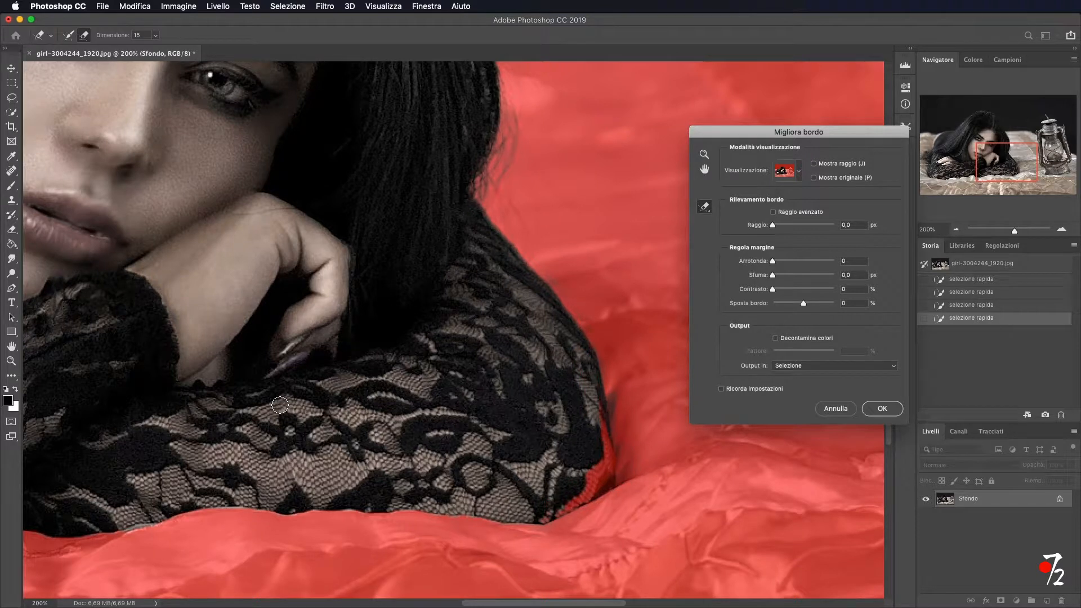
{"action": "left_click", "coordinate": [872, 410]}
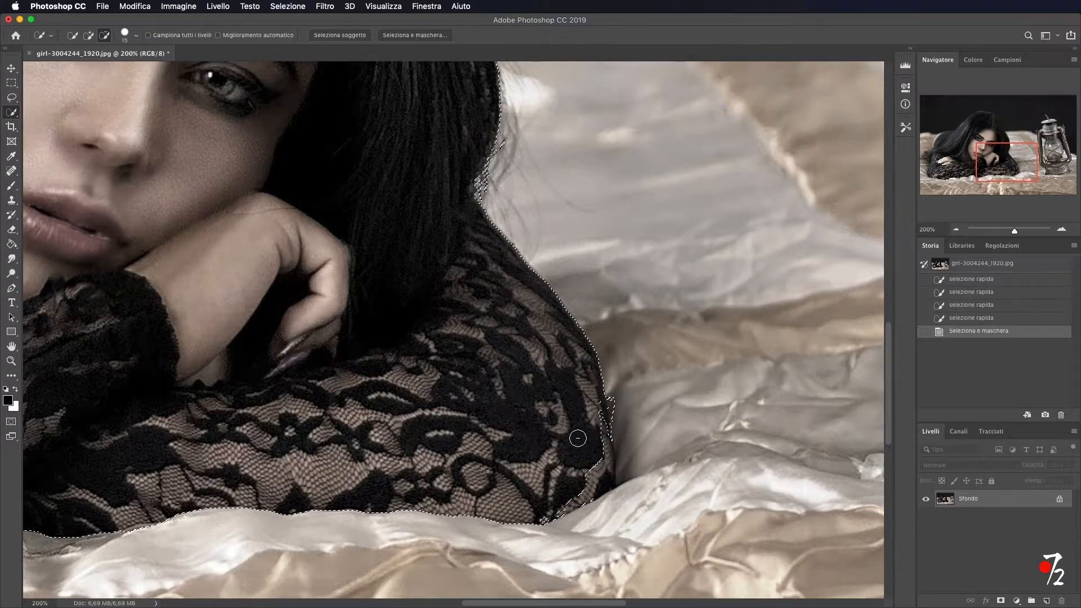
Add the missing lace edge of the elbow back to the selection with the Quick Selection tool.
{"action": "key", "text": "shift"}
{"action": "mouse_move", "coordinate": [588, 476]}
{"action": "left_mouse_down"}
{"action": "mouse_move", "coordinate": [579, 465]}
{"action": "mouse_move", "coordinate": [599, 433]}
{"action": "mouse_move", "coordinate": [591, 411]}
{"action": "mouse_move", "coordinate": [560, 453]}
{"action": "left_mouse_up"}
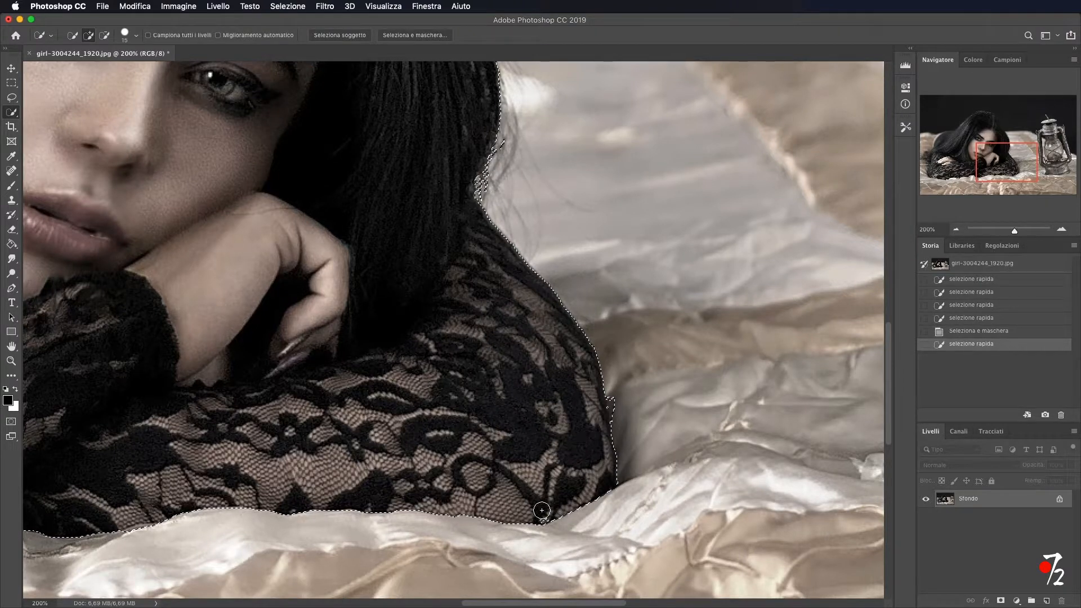
{"action": "left_click", "coordinate": [550, 511]}
{"action": "left_click", "coordinate": [957, 229]}
{"action": "left_click", "coordinate": [958, 230]}
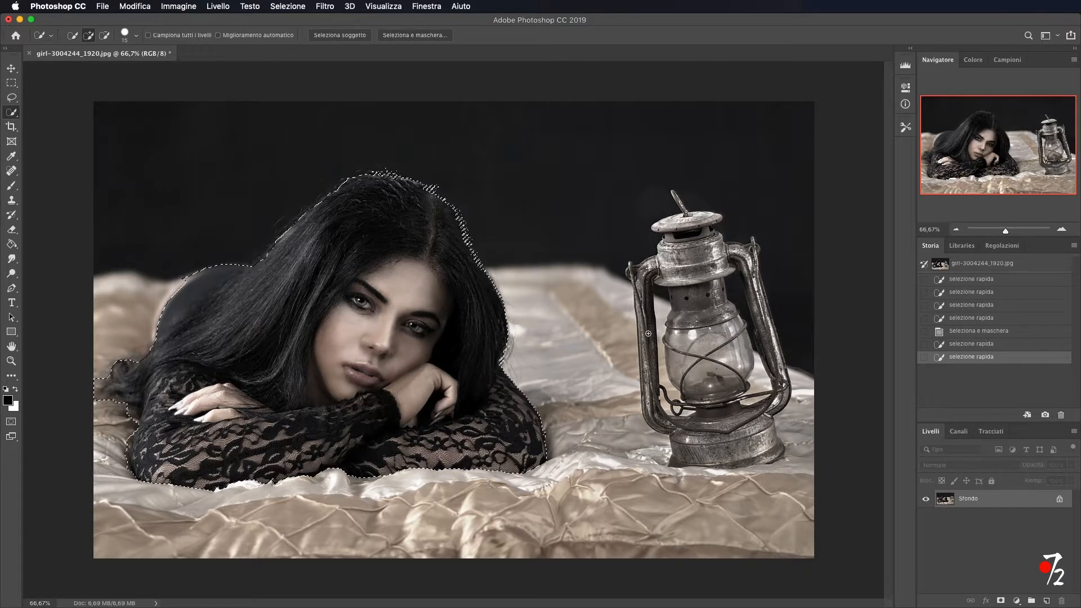
Copy the selected woman to a new layer and add an empty layer above it named "Luce lanterna".
{"action": "key", "text": "super+j"}
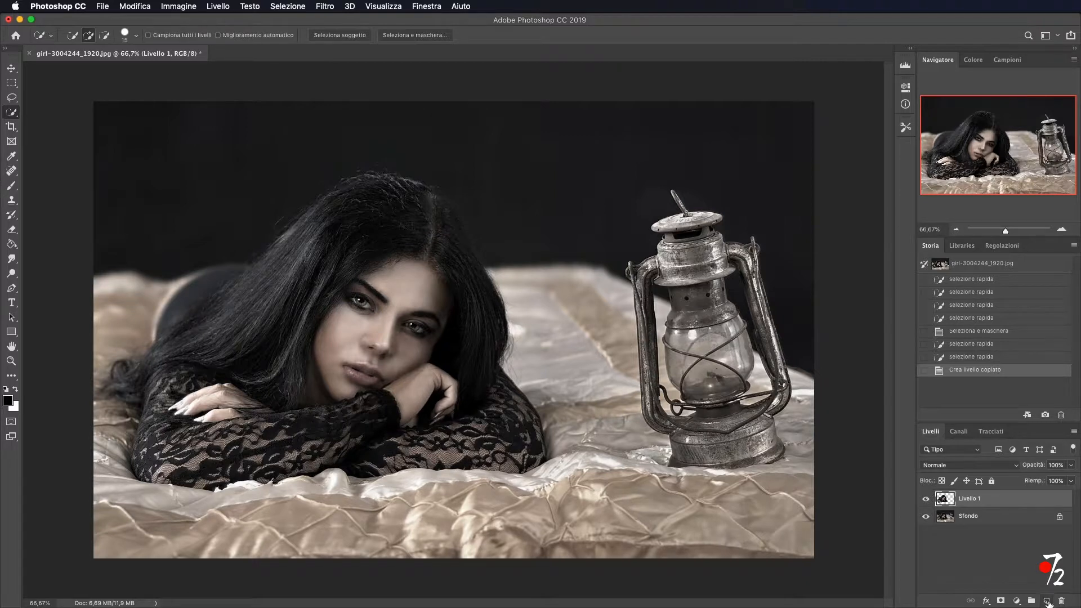
{"action": "left_click", "coordinate": [1047, 601]}
{"action": "double_click", "coordinate": [978, 500]}
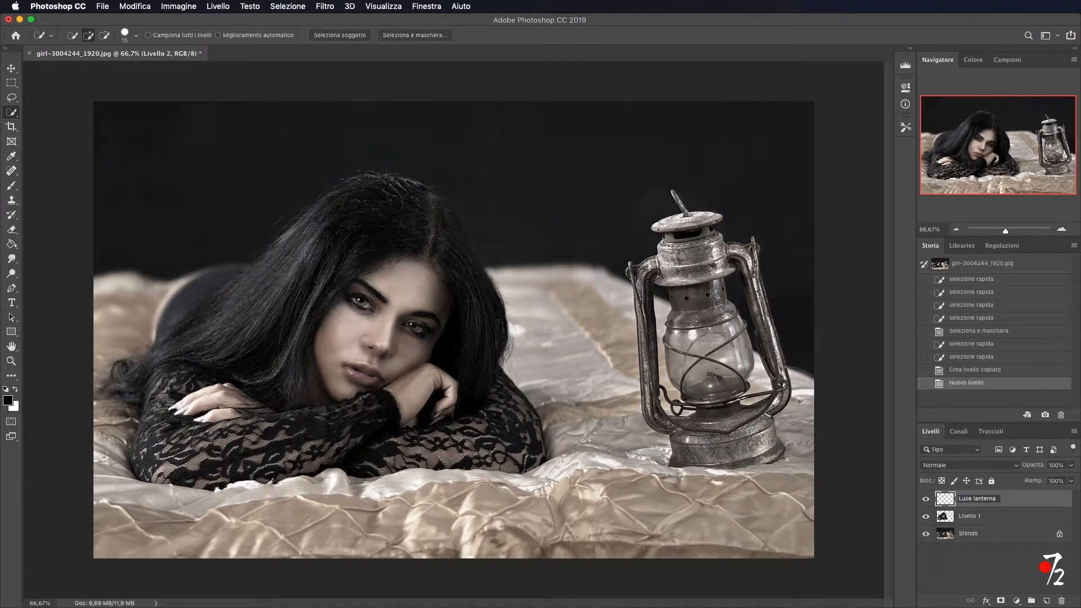
{"action": "key", "text": "Return"}
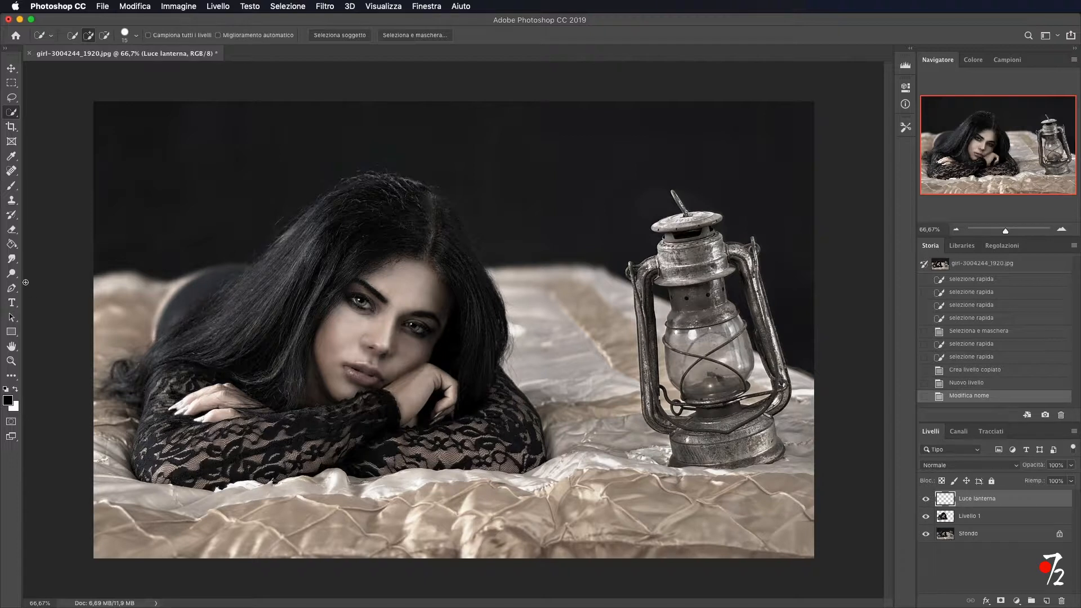
Choose the Brush tool and set the foreground colour to a golden yellow.
{"action": "left_click", "coordinate": [11, 184]}
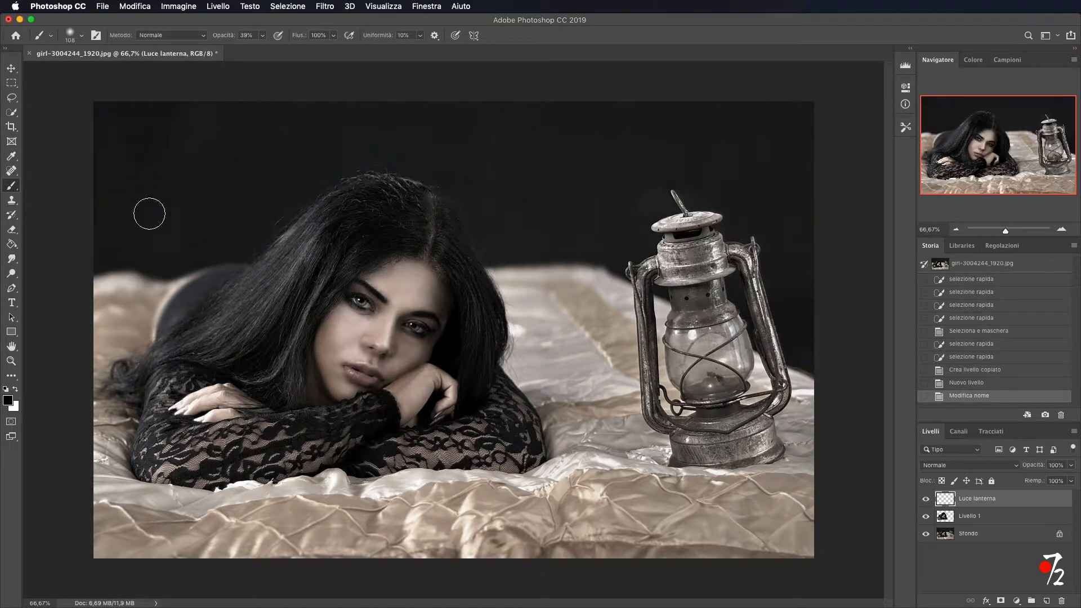
{"action": "right_click", "coordinate": [387, 261]}
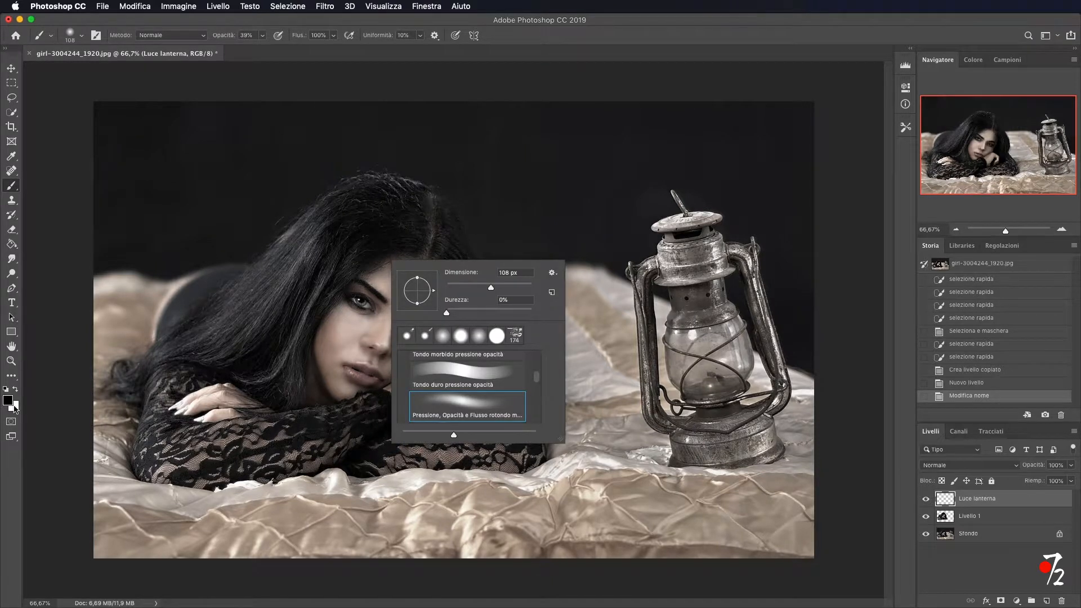
{"action": "left_click", "coordinate": [8, 400]}
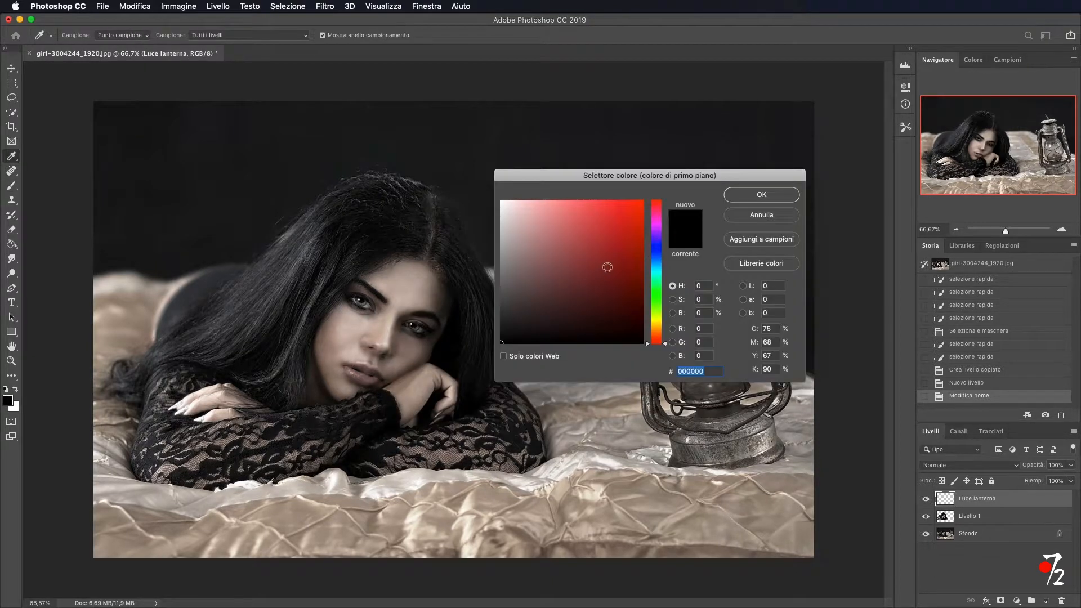
{"action": "mouse_move", "coordinate": [661, 320]}
{"action": "left_mouse_down"}
{"action": "mouse_move", "coordinate": [660, 304]}
{"action": "mouse_move", "coordinate": [658, 323]}
{"action": "left_mouse_up"}
{"action": "left_click_drag", "start_coordinate": [592, 209], "coordinate": [616, 220]}
{"action": "left_click", "coordinate": [780, 198]}
{"action": "key", "text": "b"}
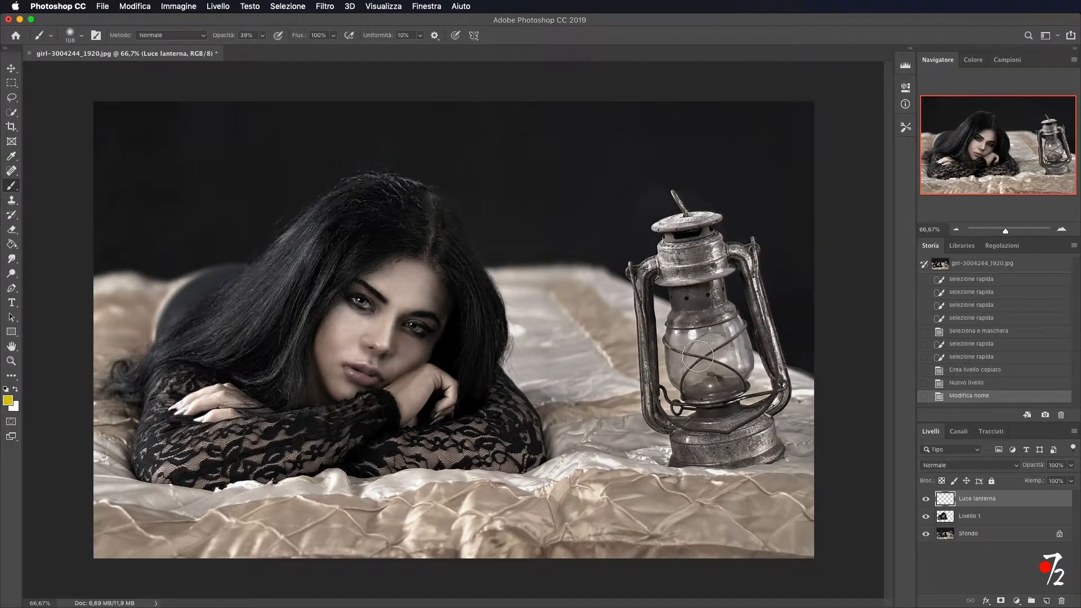
Paint a single yellow dab over the lantern's glass with a 440 px brush at 100% opacity.
{"action": "left_click_drag", "start_coordinate": [697, 356], "coordinate": [722, 353]}
{"action": "right_click", "coordinate": [752, 324]}
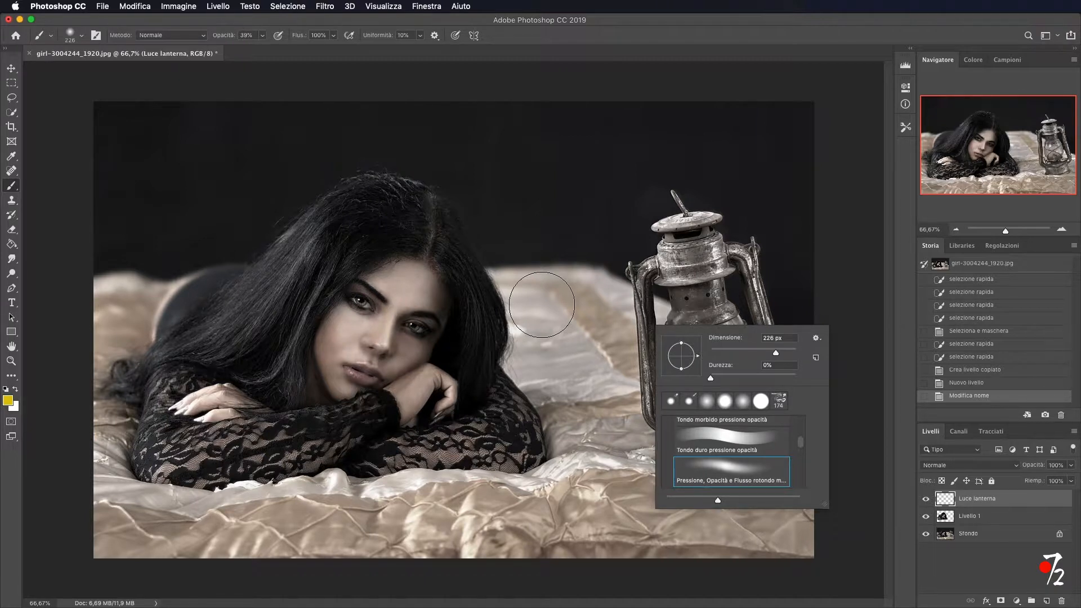
{"action": "mouse_move", "coordinate": [581, 283]}
{"action": "left_mouse_down", "text": "ctrl+alt"}
{"action": "mouse_move", "coordinate": [589, 287]}
{"action": "mouse_move", "coordinate": [549, 286]}
{"action": "mouse_move", "coordinate": [618, 287]}
{"action": "mouse_move", "coordinate": [592, 285]}
{"action": "mouse_move", "coordinate": [602, 282]}
{"action": "left_mouse_up", "text": "ctrl+alt"}
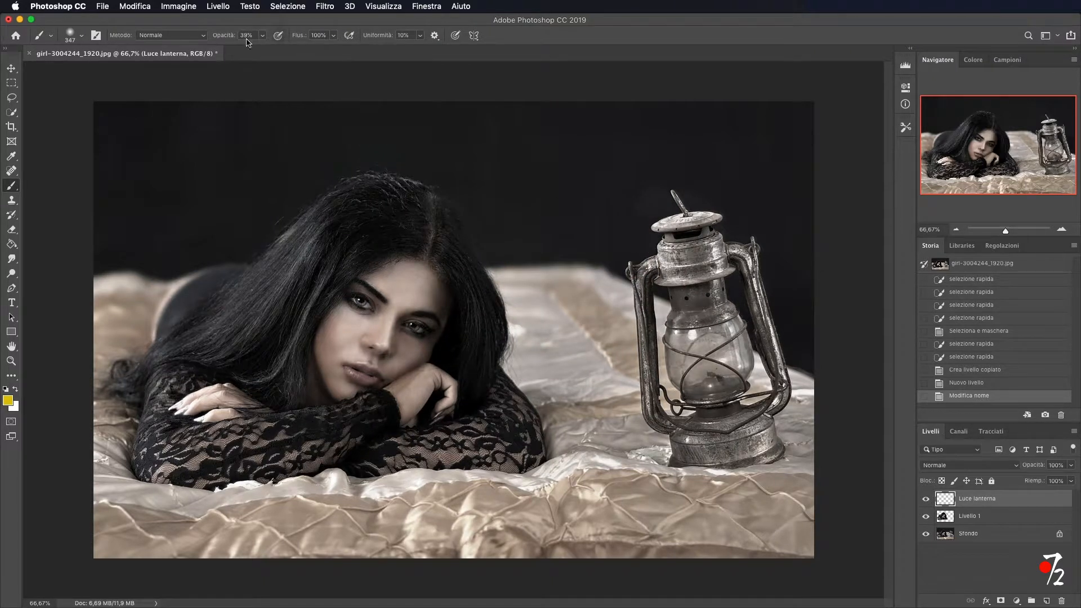
{"action": "left_click", "coordinate": [262, 38]}
{"action": "left_click_drag", "start_coordinate": [263, 49], "coordinate": [315, 55]}
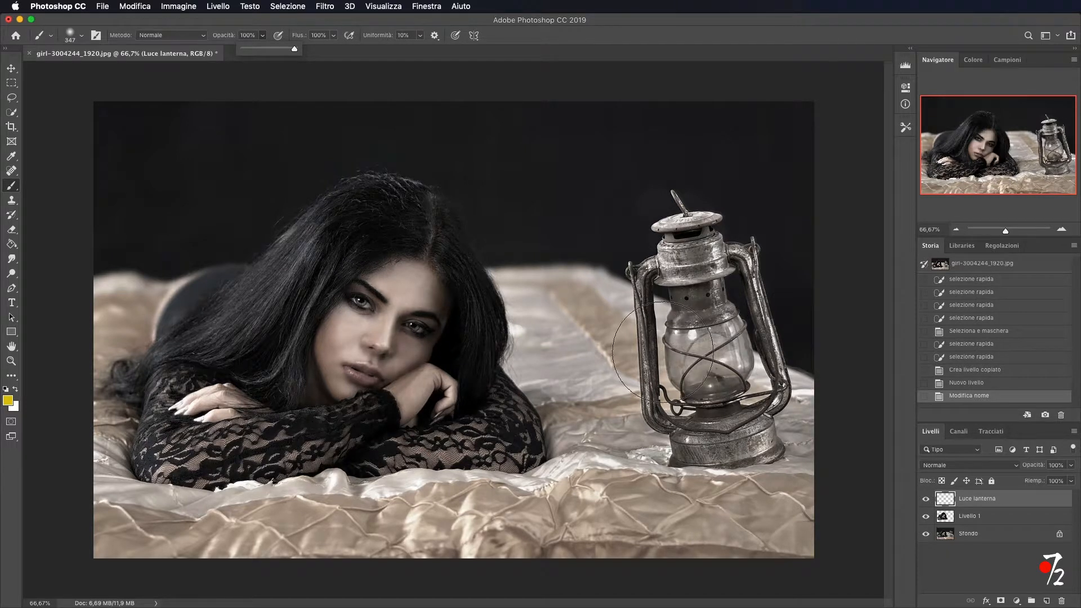
{"action": "left_click", "coordinate": [645, 350]}
{"action": "left_click_drag", "start_coordinate": [644, 350], "coordinate": [702, 332], "text": "ctrl+alt"}
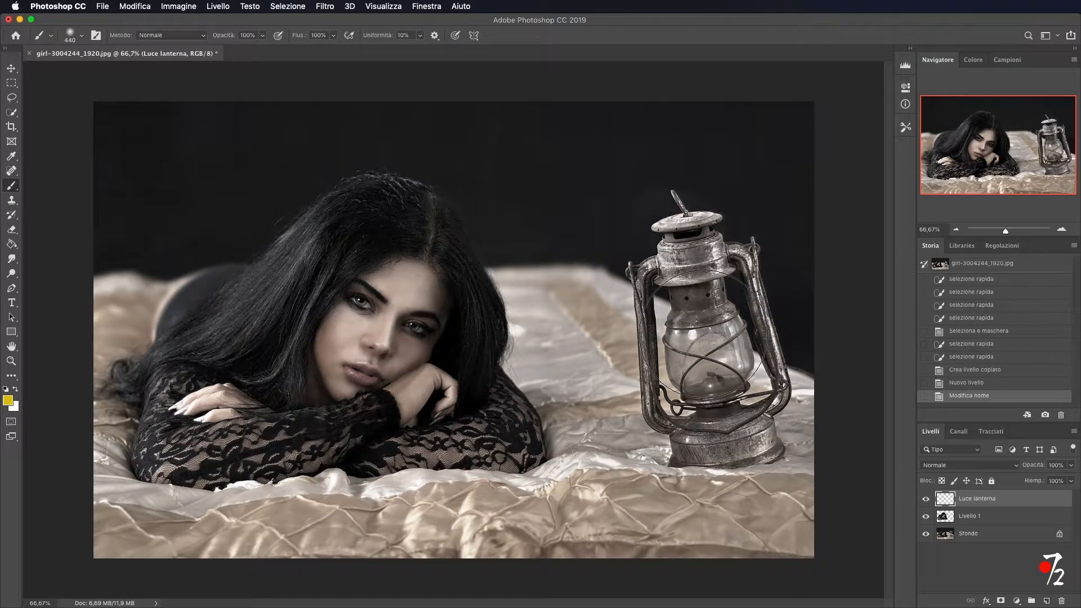
{"action": "left_click", "coordinate": [704, 334]}
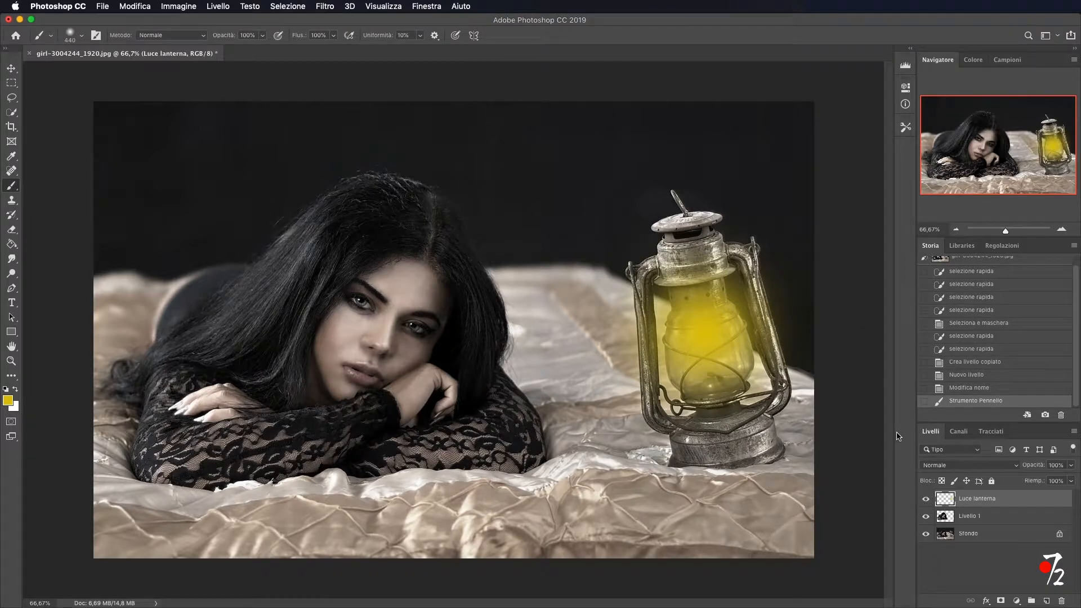
Set the "Luce lanterna" layer to the Sovrapponi blend mode with 72% opacity.
{"action": "left_click", "coordinate": [1015, 467]}
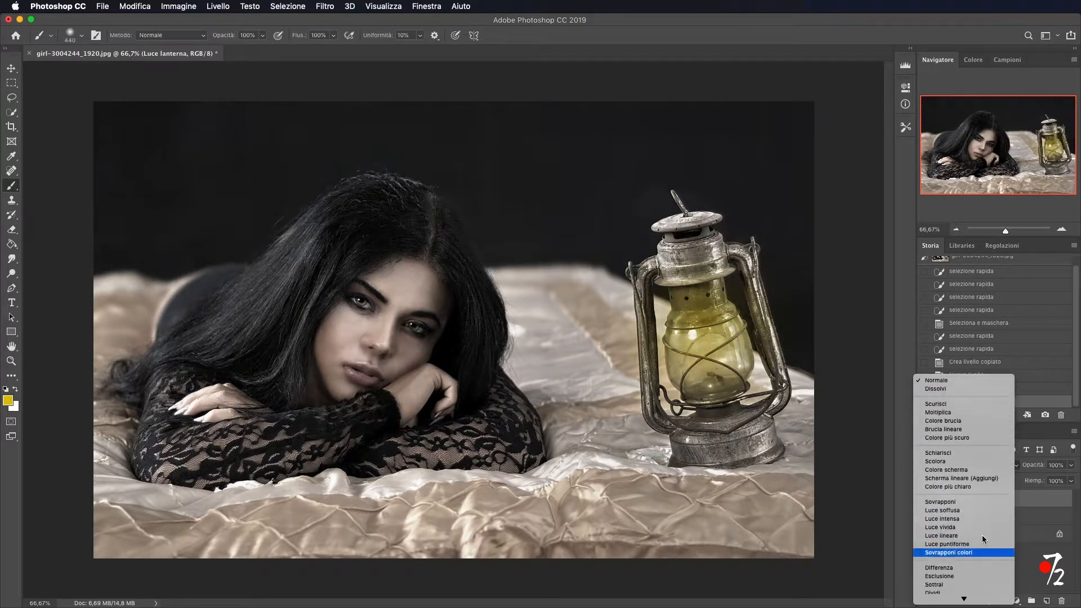
{"action": "left_click", "coordinate": [973, 501]}
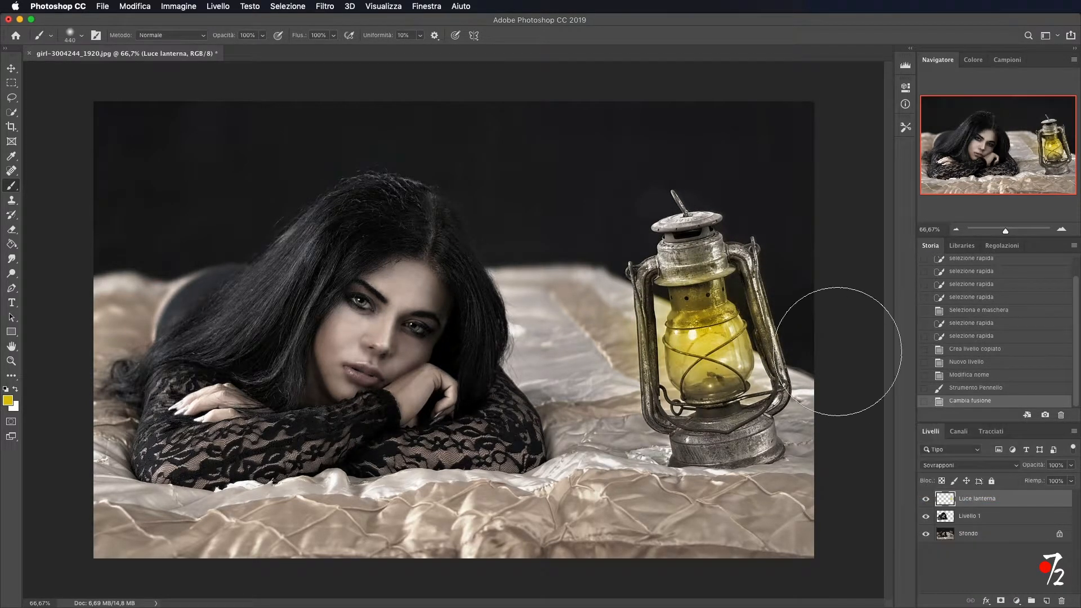
{"action": "mouse_move", "coordinate": [1070, 465]}
{"action": "left_mouse_down"}
{"action": "mouse_move", "coordinate": [1072, 482]}
{"action": "mouse_move", "coordinate": [1054, 477]}
{"action": "left_mouse_up"}
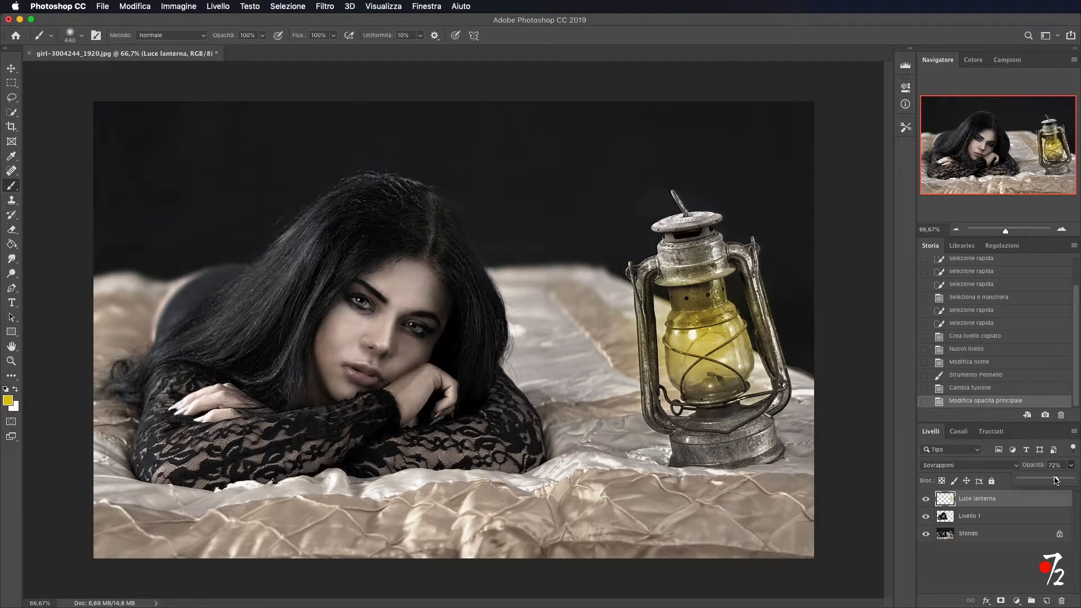
Add a new empty layer above "Luce lanterna" and name it "Luce ragazza".
{"action": "left_click", "coordinate": [955, 231]}
{"action": "left_click", "coordinate": [956, 231]}
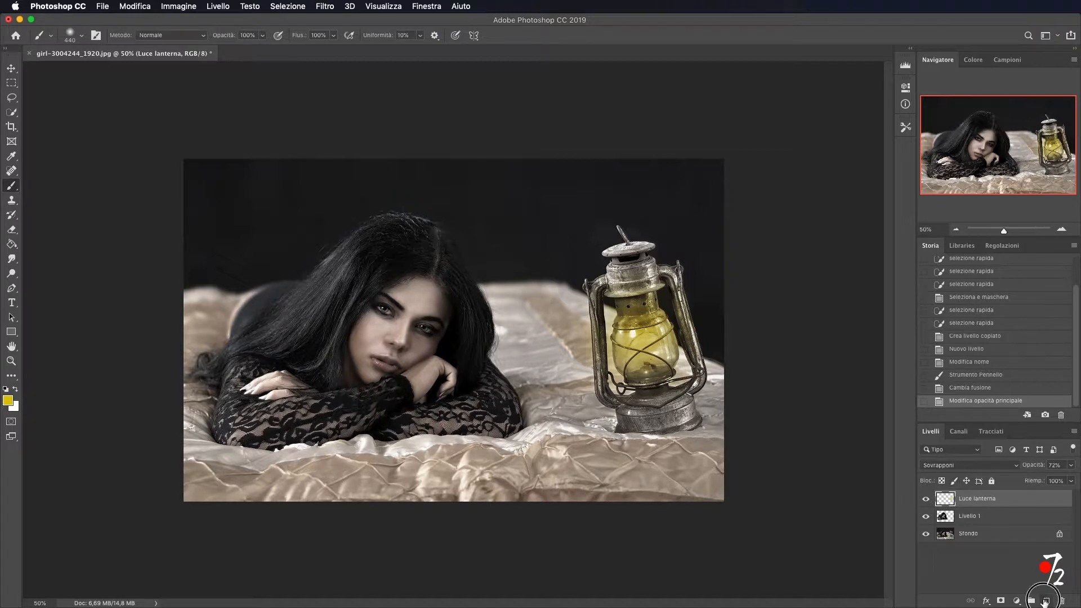
{"action": "left_click", "coordinate": [1044, 601]}
{"action": "double_click", "coordinate": [969, 498]}
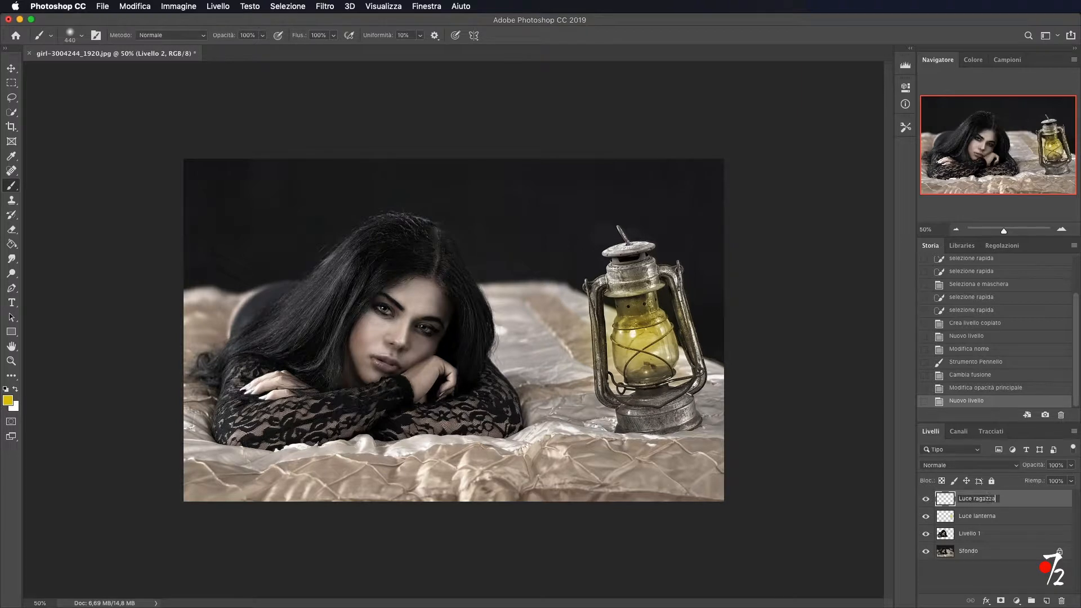
{"action": "type", "text": "Luce ragazza"}
{"action": "key", "text": "Return"}
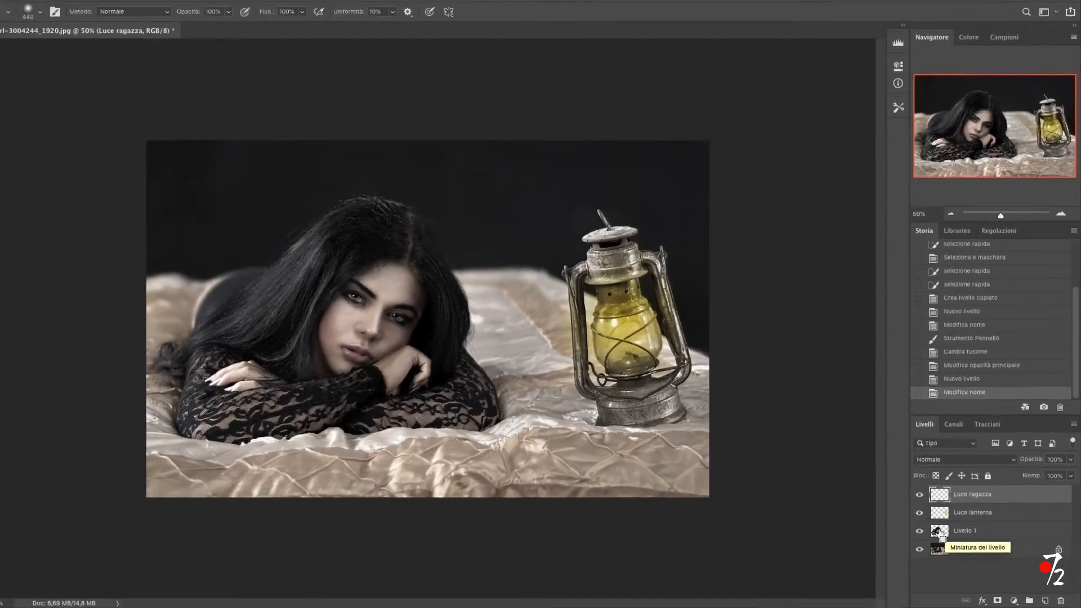
Load the woman's outline from Livello 1 as a selection and set the foreground colour to orange #db9a29.
{"action": "left_click", "coordinate": [836, 479], "text": "super"}
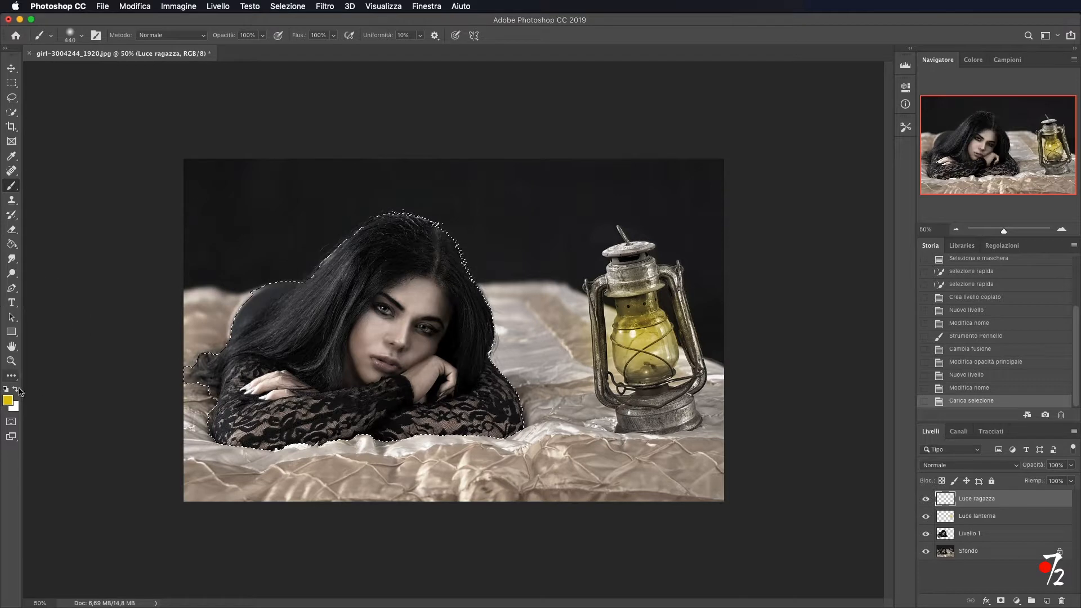
{"action": "left_click", "coordinate": [8, 401]}
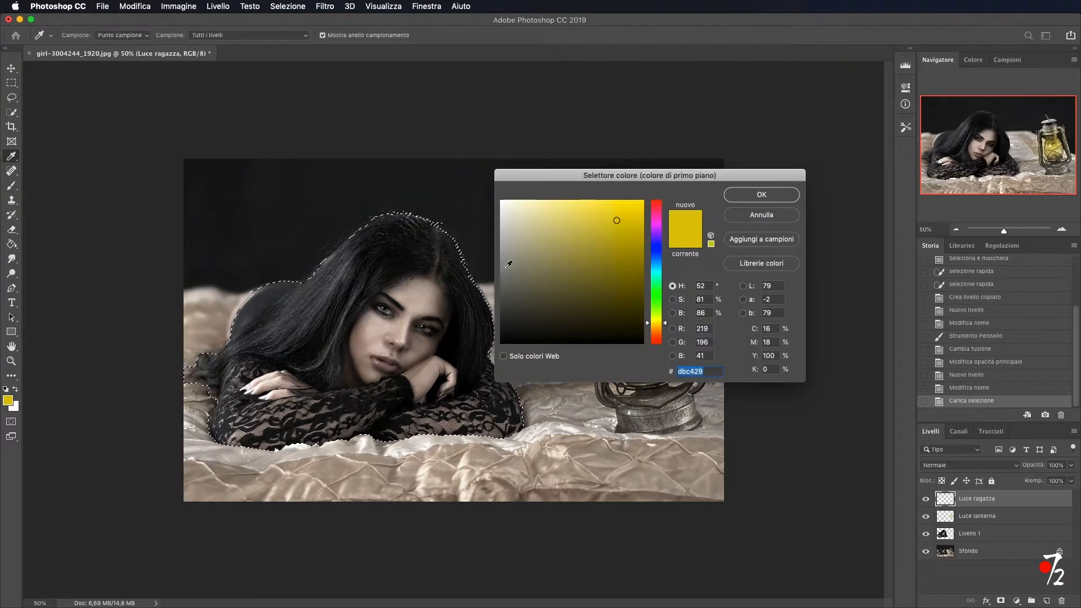
{"action": "left_click", "coordinate": [663, 330]}
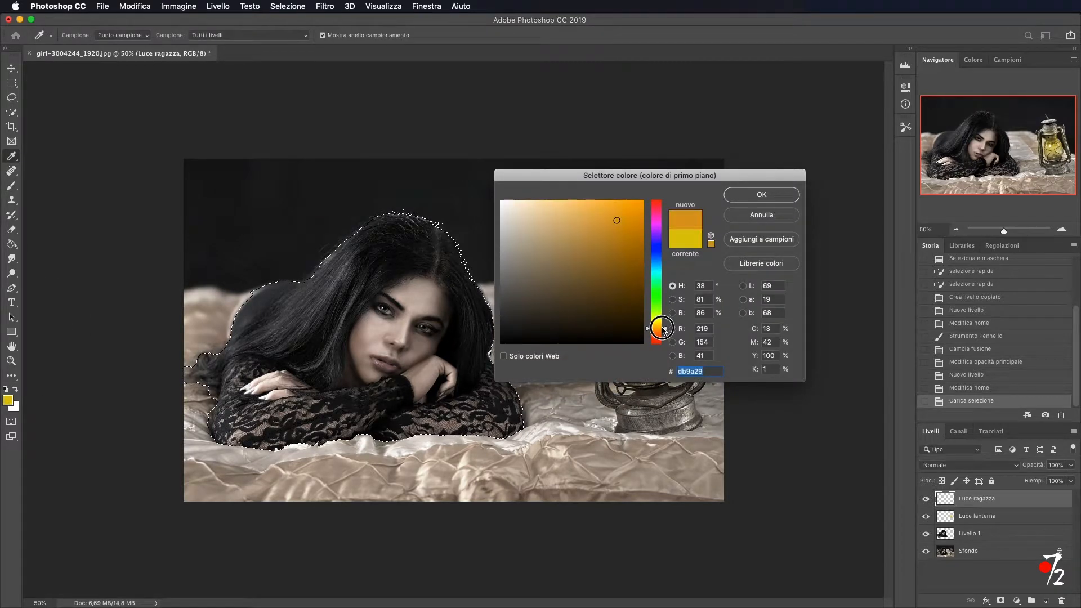
{"action": "left_click", "coordinate": [769, 196]}
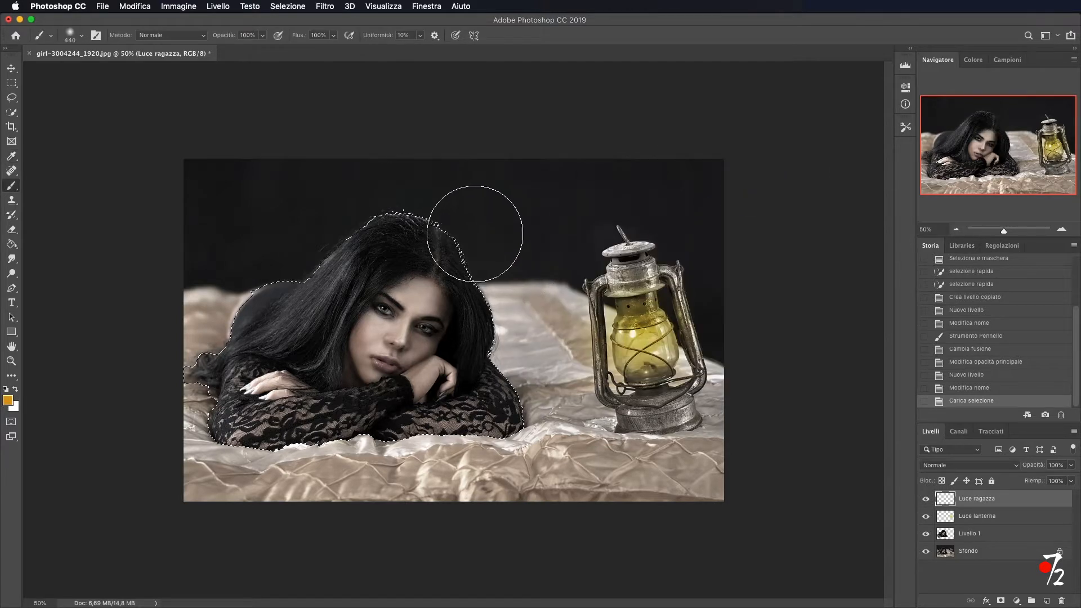
Paint orange light with a 440 px brush at 13% opacity over the woman's hair, face and sleeve facing the lantern.
{"action": "left_click", "coordinate": [262, 36]}
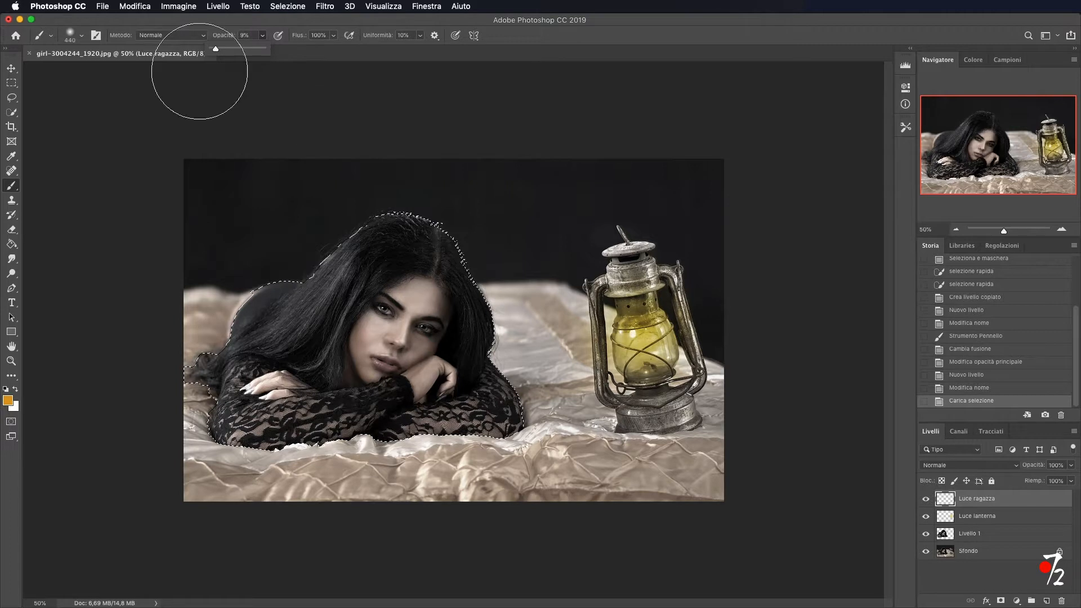
{"action": "left_click_drag", "start_coordinate": [217, 50], "coordinate": [219, 50]}
{"action": "mouse_move", "coordinate": [451, 211]}
{"action": "left_mouse_down"}
{"action": "mouse_move", "coordinate": [520, 336]}
{"action": "mouse_move", "coordinate": [514, 415]}
{"action": "mouse_move", "coordinate": [460, 411]}
{"action": "left_mouse_up"}
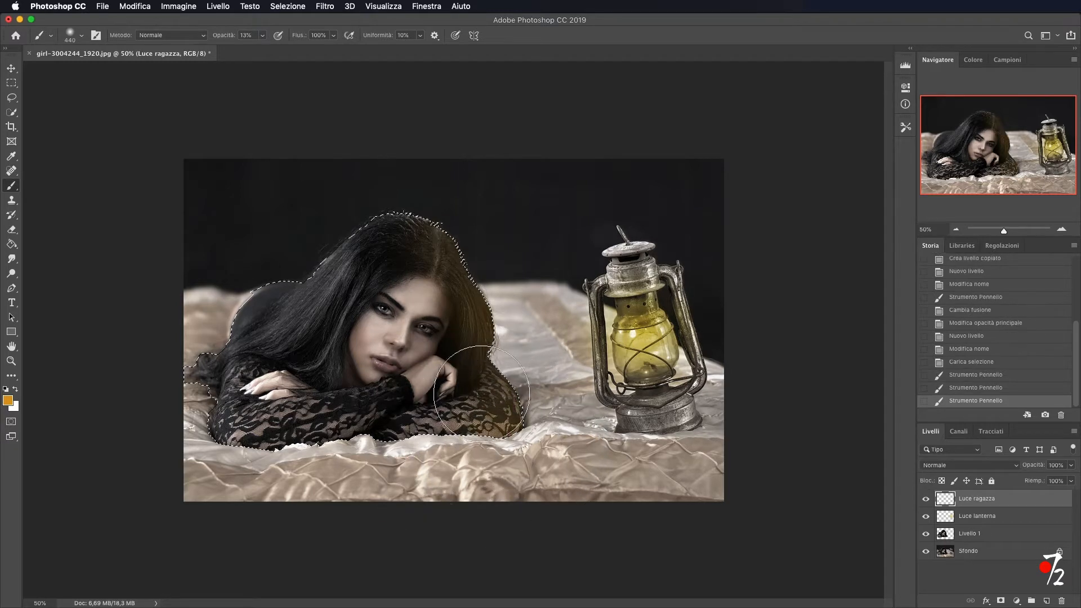
{"action": "left_click_drag", "start_coordinate": [459, 354], "coordinate": [460, 337]}
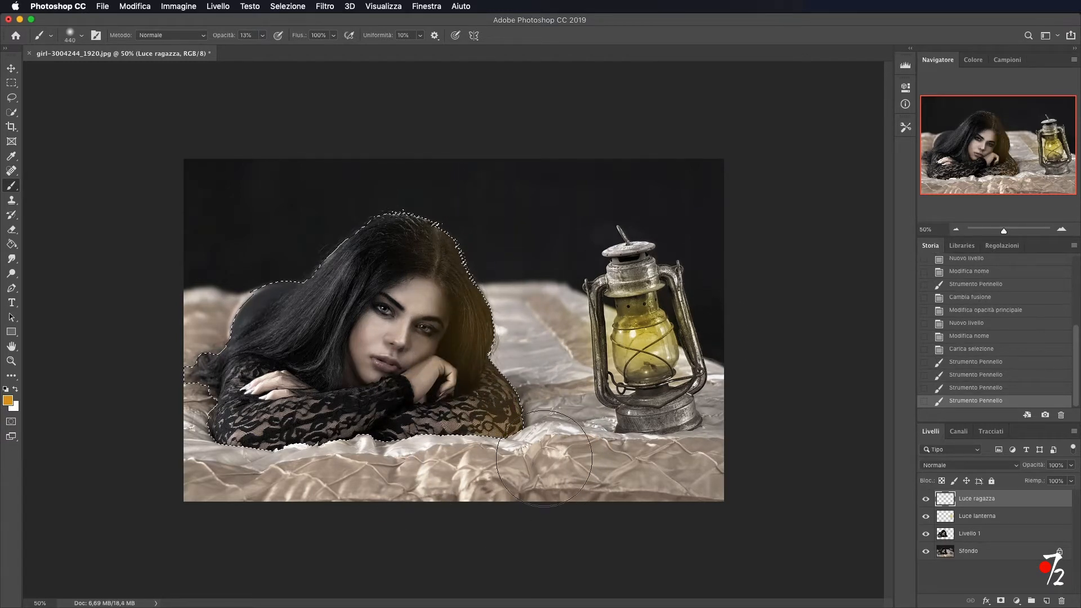
{"action": "left_click_drag", "start_coordinate": [449, 397], "coordinate": [523, 430]}
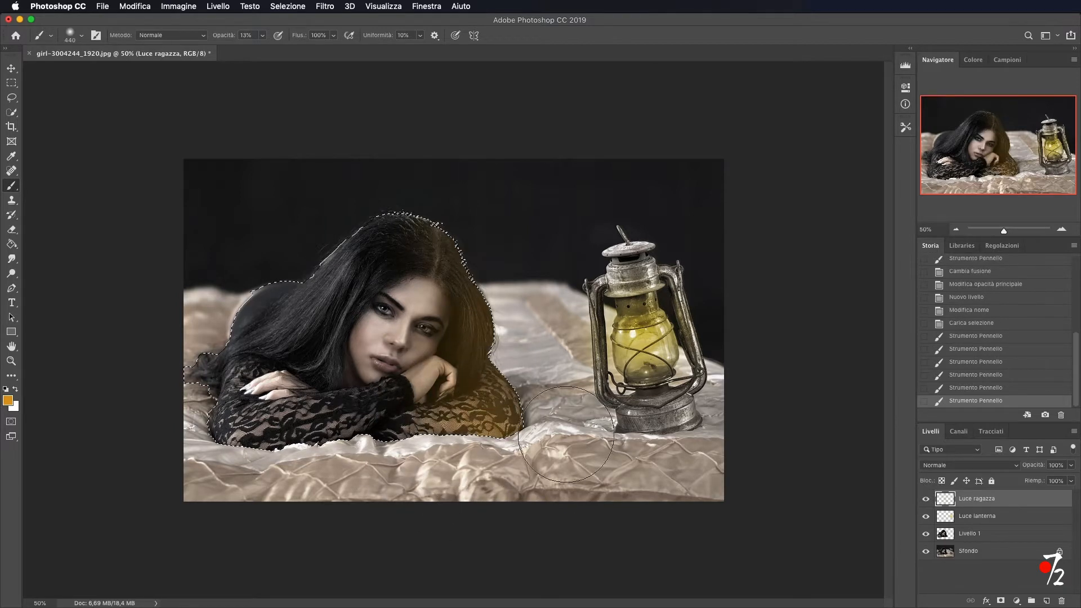
{"action": "mouse_move", "coordinate": [450, 329]}
{"action": "left_mouse_down"}
{"action": "mouse_move", "coordinate": [435, 313]}
{"action": "mouse_move", "coordinate": [408, 398]}
{"action": "mouse_move", "coordinate": [544, 327]}
{"action": "mouse_move", "coordinate": [506, 312]}
{"action": "mouse_move", "coordinate": [430, 318]}
{"action": "left_mouse_up"}
{"action": "left_click", "coordinate": [455, 306]}
Reduce the brush to 143 px and build up the orange light along the woman's lantern-facing side.
{"action": "key", "text": "ctrl+alt"}
{"action": "left_click_drag", "start_coordinate": [423, 359], "coordinate": [433, 298]}
{"action": "mouse_move", "coordinate": [439, 245]}
{"action": "left_mouse_down"}
{"action": "mouse_move", "coordinate": [483, 333]}
{"action": "mouse_move", "coordinate": [446, 236]}
{"action": "mouse_move", "coordinate": [460, 258]}
{"action": "mouse_move", "coordinate": [508, 381]}
{"action": "mouse_move", "coordinate": [571, 406]}
{"action": "mouse_move", "coordinate": [573, 366]}
{"action": "mouse_move", "coordinate": [466, 431]}
{"action": "mouse_move", "coordinate": [419, 439]}
{"action": "mouse_move", "coordinate": [490, 447]}
{"action": "left_mouse_up"}
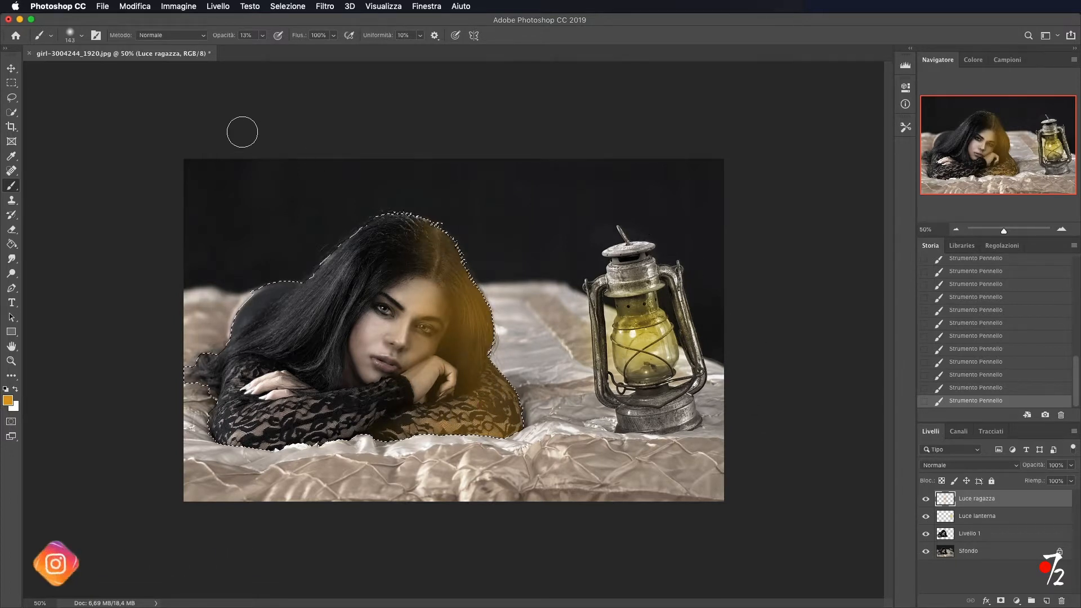
Deselect the woman's outline and set the "Luce ragazza" layer to the Sovrapponi blend mode.
{"action": "key", "text": "w"}
{"action": "key", "text": "super+d"}
{"action": "key", "text": "super+z"}
{"action": "right_click", "coordinate": [436, 306]}
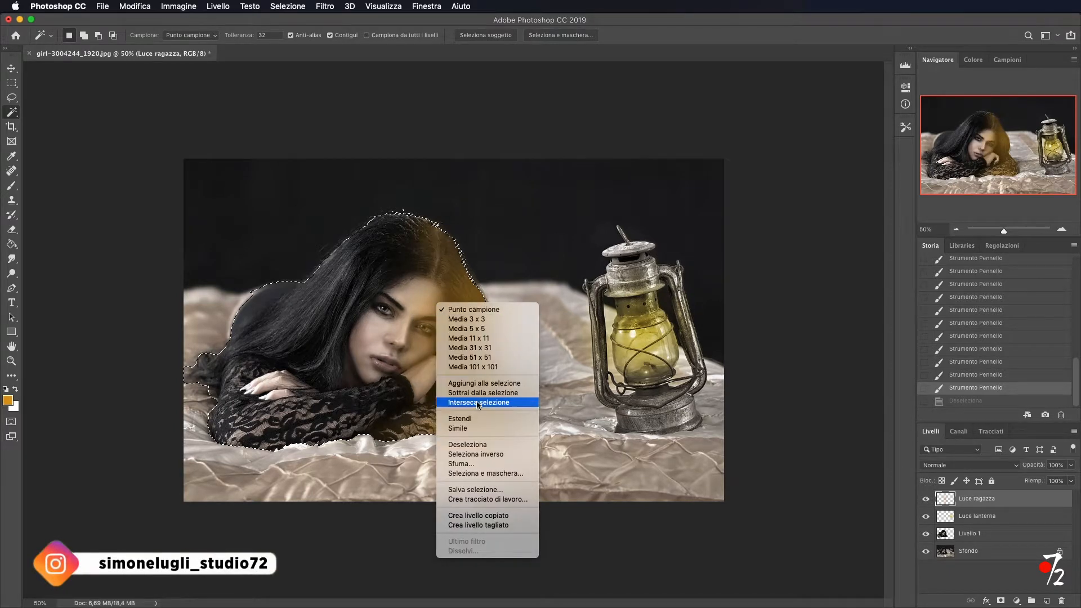
{"action": "left_click", "coordinate": [484, 446]}
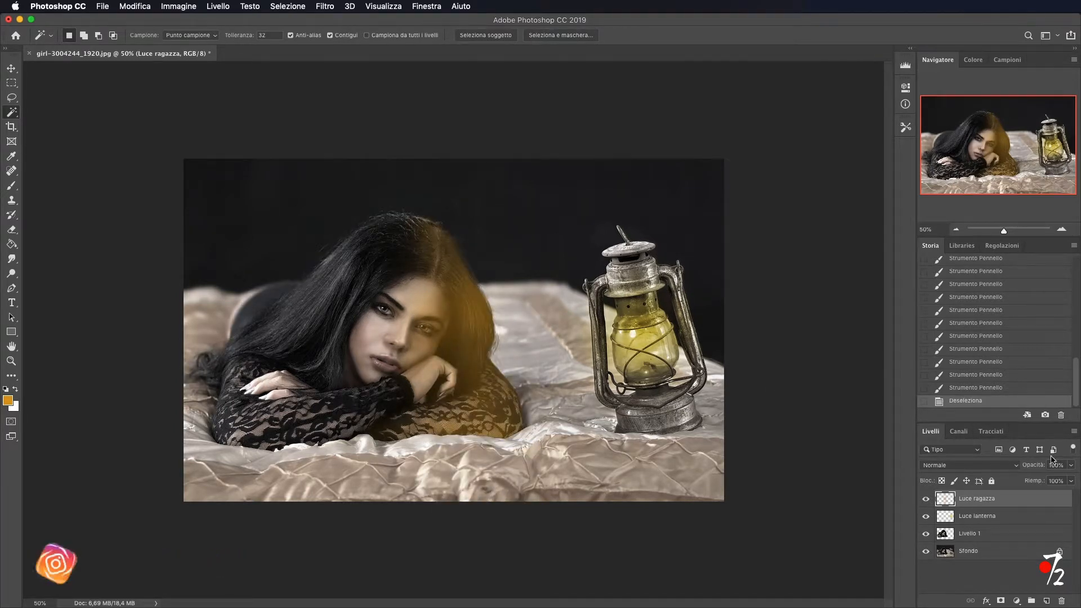
{"action": "left_click", "coordinate": [1016, 466]}
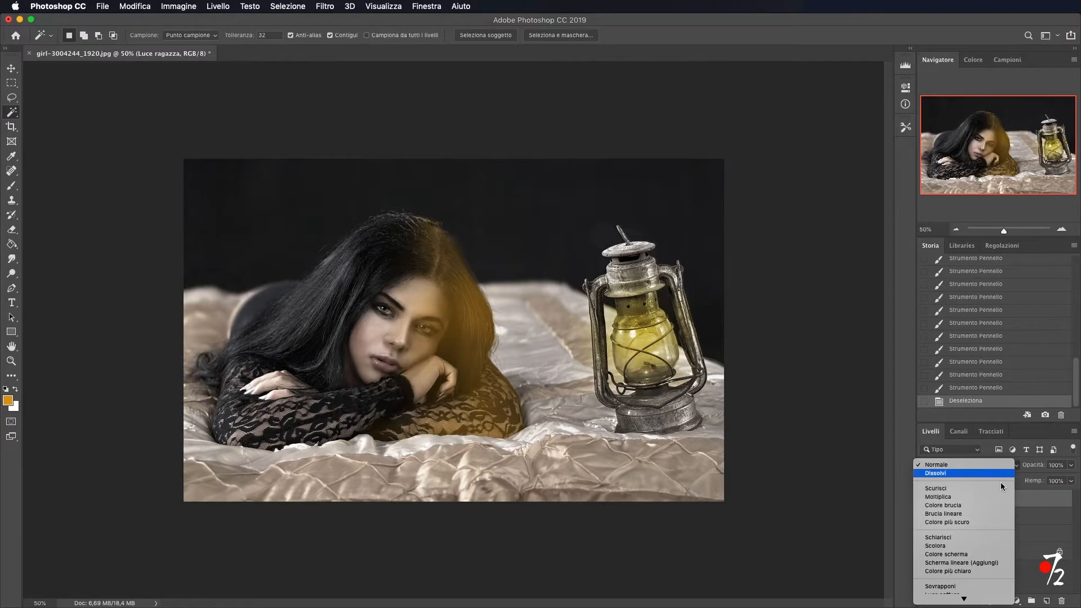
{"action": "left_click", "coordinate": [973, 586]}
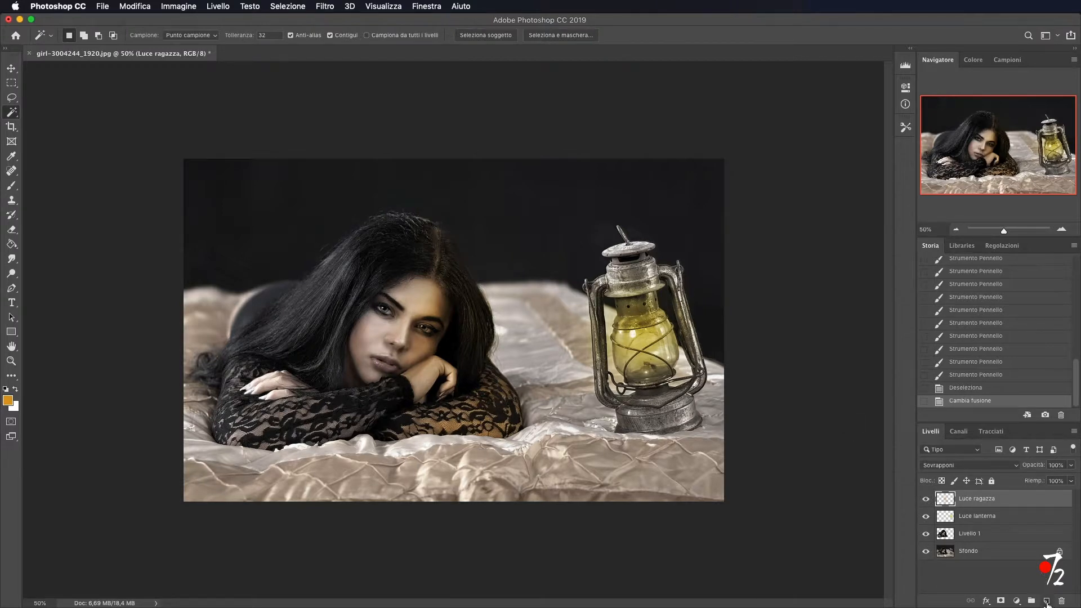
Add a new empty layer above "Luce ragazza" and name it "Luce diffusa".
{"action": "left_click", "coordinate": [1046, 601]}
{"action": "double_click", "coordinate": [972, 498]}
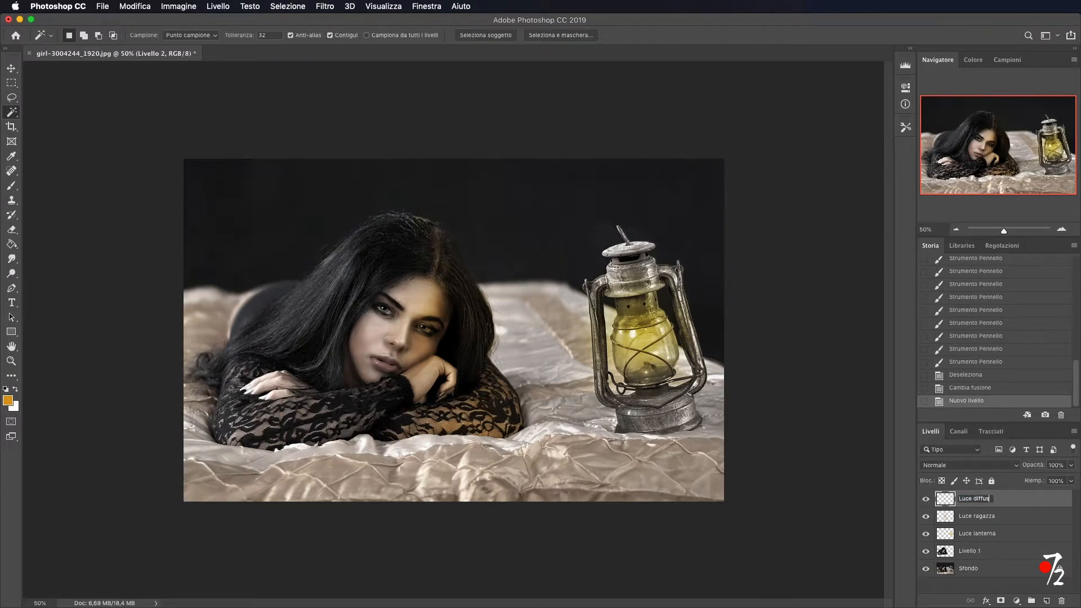
{"action": "key", "text": "Return"}
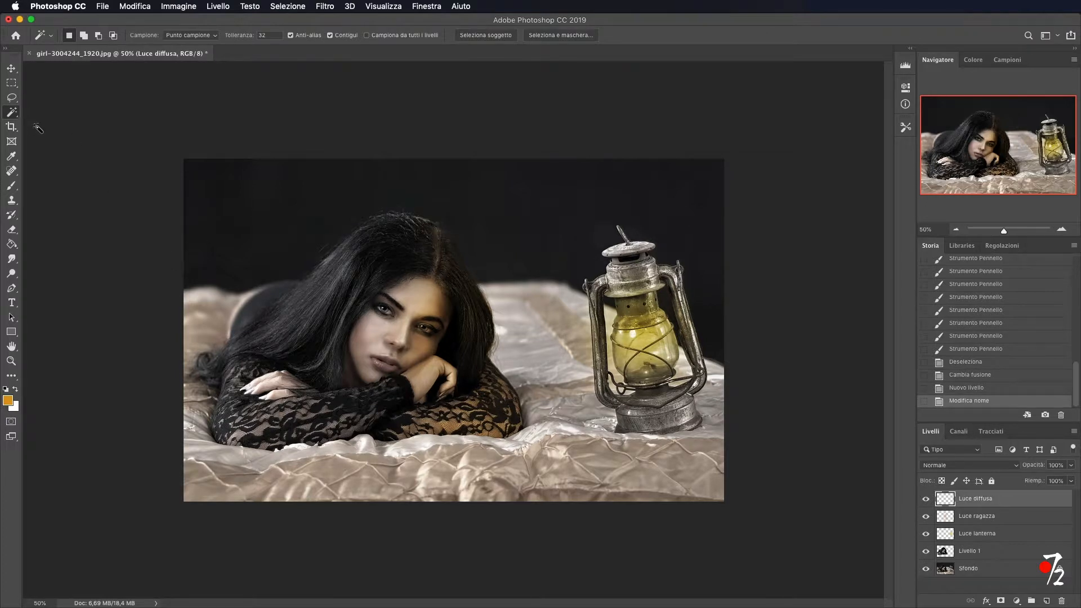
Paint diffuse orange light over the bedspread between the woman and the lantern and across its front, using brushes up to 256 px at 13% opacity.
{"action": "left_click", "coordinate": [11, 186]}
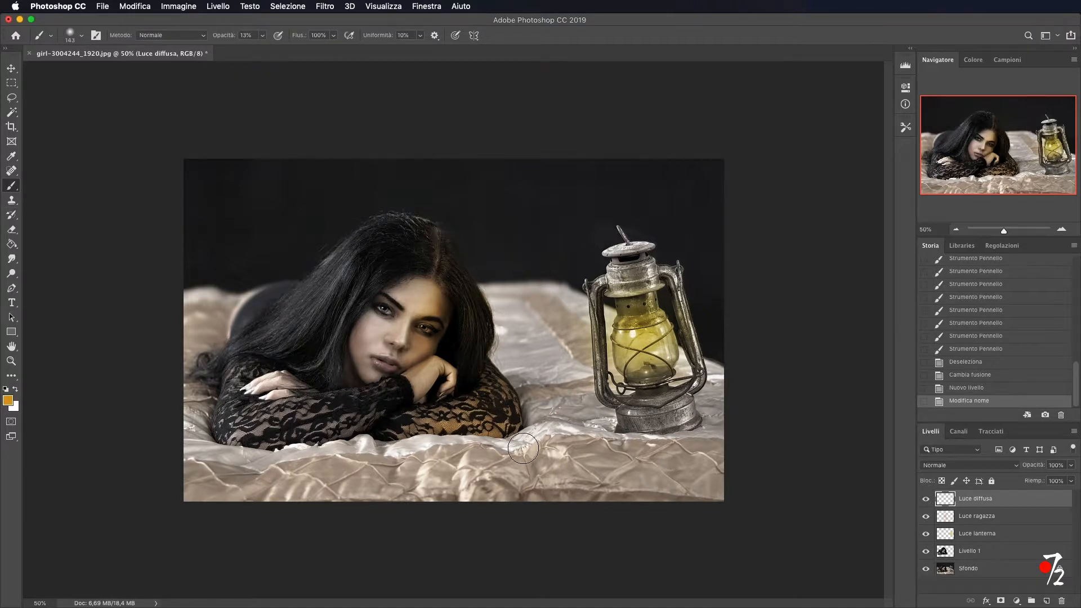
{"action": "left_click_drag", "start_coordinate": [529, 439], "coordinate": [545, 439]}
{"action": "mouse_move", "coordinate": [692, 459]}
{"action": "left_mouse_down"}
{"action": "mouse_move", "coordinate": [576, 467]}
{"action": "mouse_move", "coordinate": [591, 477]}
{"action": "left_mouse_up"}
{"action": "left_click_drag", "start_coordinate": [723, 491], "coordinate": [718, 467]}
{"action": "left_click_drag", "start_coordinate": [468, 457], "coordinate": [466, 479]}
{"action": "left_click_drag", "start_coordinate": [540, 460], "coordinate": [543, 439]}
{"action": "left_click_drag", "start_coordinate": [572, 509], "coordinate": [566, 495]}
{"action": "left_click_drag", "start_coordinate": [558, 437], "coordinate": [546, 457]}
{"action": "left_click_drag", "start_coordinate": [537, 467], "coordinate": [506, 485]}
{"action": "left_click_drag", "start_coordinate": [492, 486], "coordinate": [454, 485]}
{"action": "mouse_move", "coordinate": [558, 386]}
{"action": "left_mouse_down"}
{"action": "mouse_move", "coordinate": [560, 450]}
{"action": "mouse_move", "coordinate": [489, 485]}
{"action": "mouse_move", "coordinate": [529, 499]}
{"action": "mouse_move", "coordinate": [482, 497]}
{"action": "left_mouse_up"}
{"action": "left_click_drag", "start_coordinate": [580, 484], "coordinate": [748, 489]}
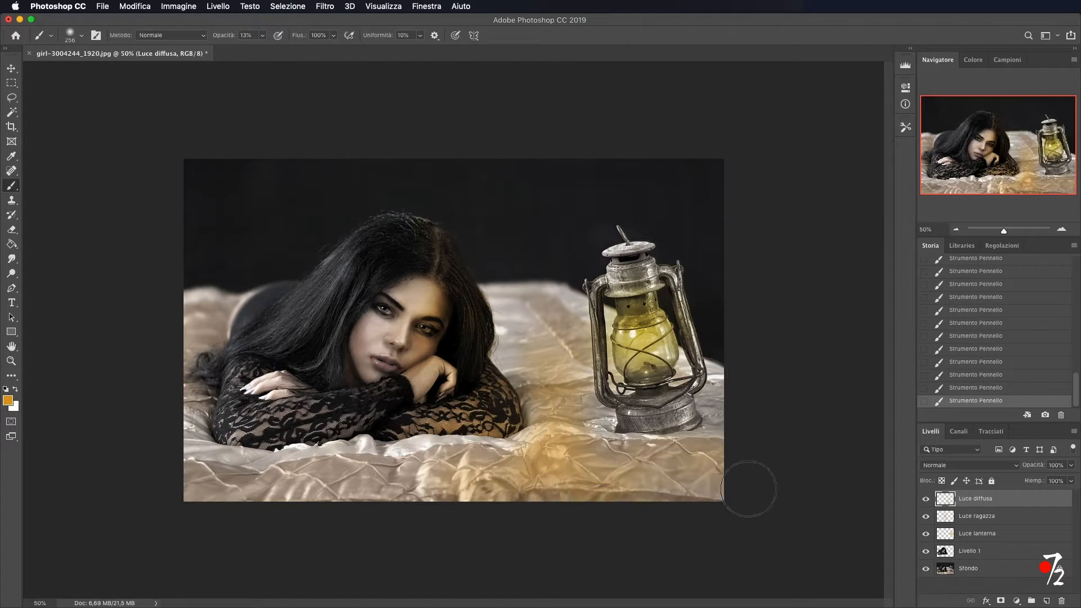
{"action": "mouse_move", "coordinate": [653, 485]}
{"action": "left_mouse_down"}
{"action": "mouse_move", "coordinate": [585, 439]}
{"action": "mouse_move", "coordinate": [675, 481]}
{"action": "mouse_move", "coordinate": [636, 448]}
{"action": "mouse_move", "coordinate": [730, 441]}
{"action": "mouse_move", "coordinate": [718, 437]}
{"action": "mouse_move", "coordinate": [754, 415]}
{"action": "mouse_move", "coordinate": [726, 413]}
{"action": "left_mouse_up"}
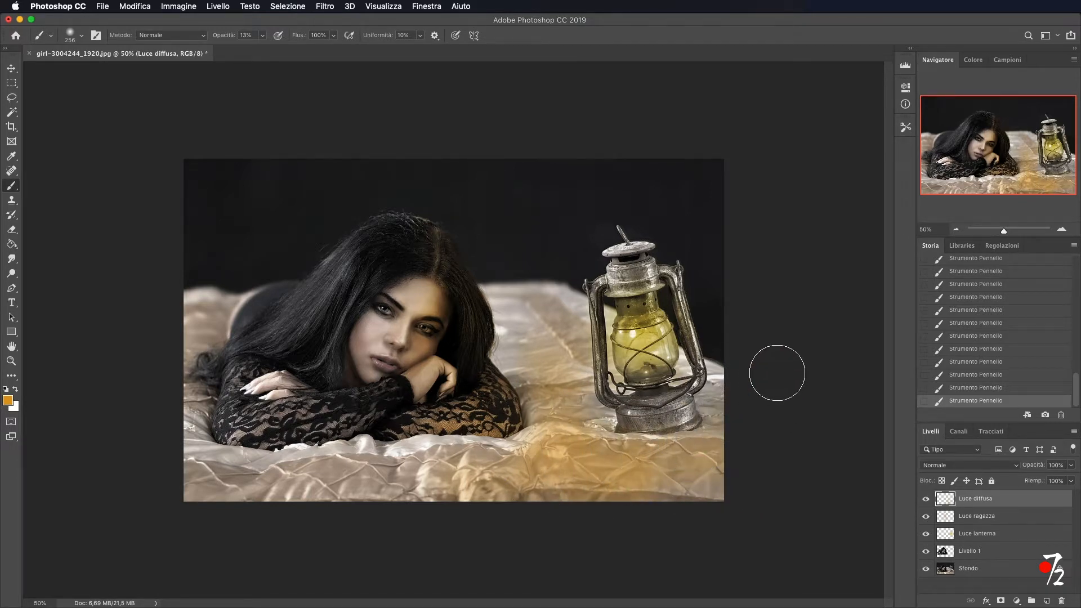
Paint orange light on the fabric folds beside the lantern's base with a 49 px brush at 13% opacity.
{"action": "left_click", "coordinate": [11, 360]}
{"action": "left_click_drag", "start_coordinate": [565, 368], "coordinate": [783, 461]}
{"action": "scroll", "coordinate": [751, 434], "scroll_direction": "down", "scroll_amount": 5}
{"action": "scroll", "coordinate": [752, 434], "scroll_direction": "right", "scroll_amount": 3}
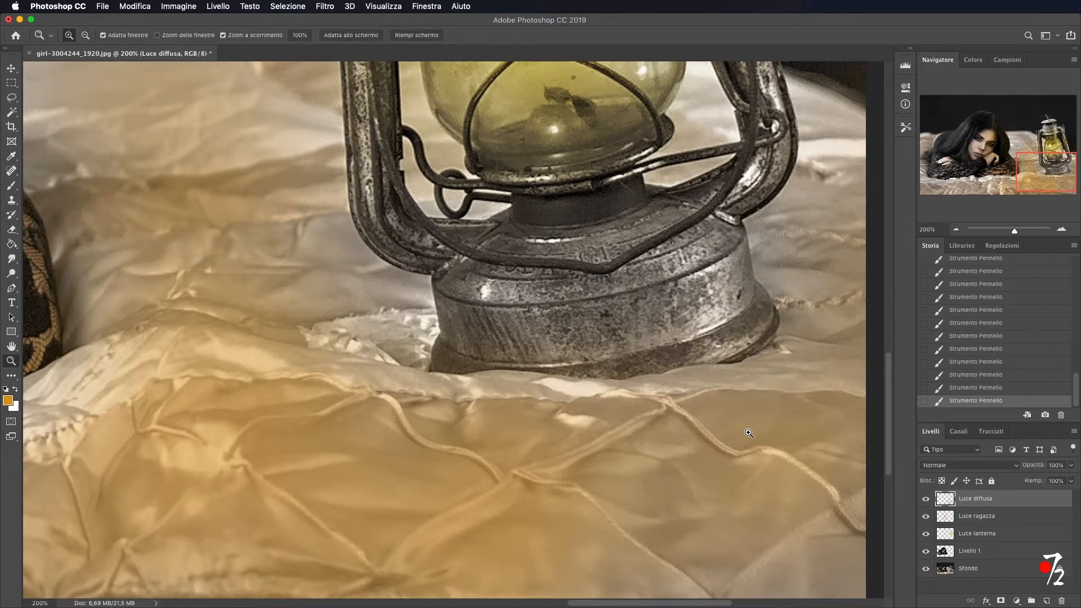
{"action": "right_click", "coordinate": [398, 406]}
{"action": "left_click", "coordinate": [394, 369]}
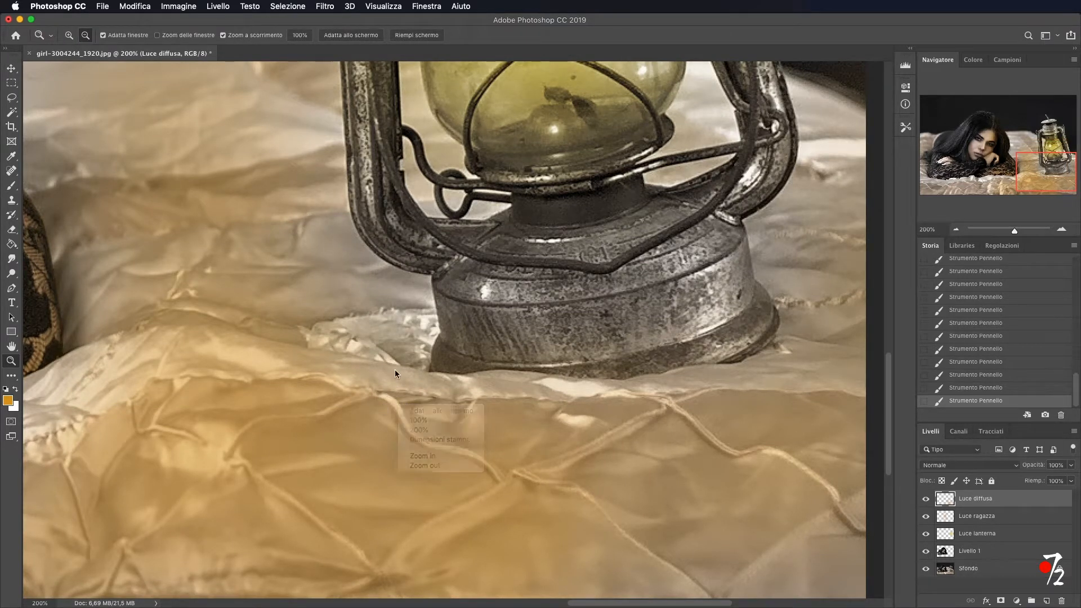
{"action": "left_click", "coordinate": [11, 185]}
{"action": "left_click_drag", "start_coordinate": [395, 425], "coordinate": [263, 416]}
{"action": "left_click_drag", "start_coordinate": [347, 326], "coordinate": [363, 326]}
{"action": "mouse_move", "coordinate": [292, 298]}
{"action": "left_mouse_down"}
{"action": "mouse_move", "coordinate": [390, 293]}
{"action": "mouse_move", "coordinate": [408, 306]}
{"action": "left_mouse_up"}
{"action": "mouse_move", "coordinate": [387, 362]}
{"action": "left_mouse_down"}
{"action": "mouse_move", "coordinate": [377, 306]}
{"action": "mouse_move", "coordinate": [343, 284]}
{"action": "left_mouse_up"}
{"action": "mouse_move", "coordinate": [341, 284]}
{"action": "left_mouse_down"}
{"action": "mouse_move", "coordinate": [352, 354]}
{"action": "mouse_move", "coordinate": [395, 387]}
{"action": "mouse_move", "coordinate": [419, 319]}
{"action": "mouse_move", "coordinate": [312, 367]}
{"action": "left_mouse_up"}
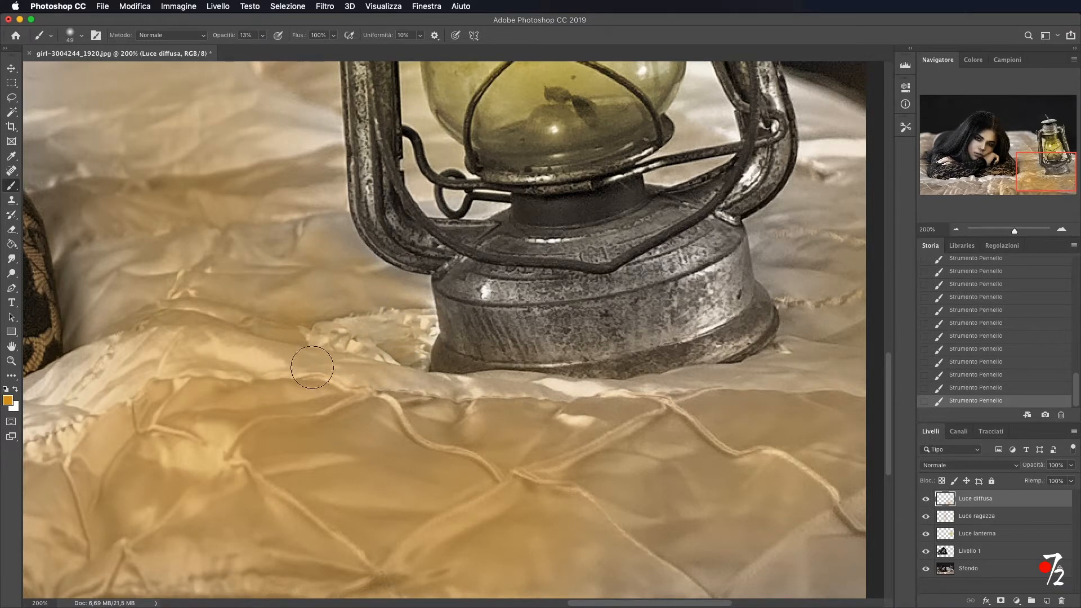
Paint orange reflections on the lantern's metal frame, over the base top and the inner sides of both arms.
{"action": "scroll", "coordinate": [312, 367], "scroll_direction": "up", "scroll_amount": 5}
{"action": "scroll", "coordinate": [311, 367], "scroll_direction": "right", "scroll_amount": 3}
{"action": "mouse_move", "coordinate": [525, 370]}
{"action": "left_mouse_down"}
{"action": "mouse_move", "coordinate": [514, 349]}
{"action": "mouse_move", "coordinate": [540, 373]}
{"action": "mouse_move", "coordinate": [502, 367]}
{"action": "mouse_move", "coordinate": [518, 360]}
{"action": "left_mouse_up"}
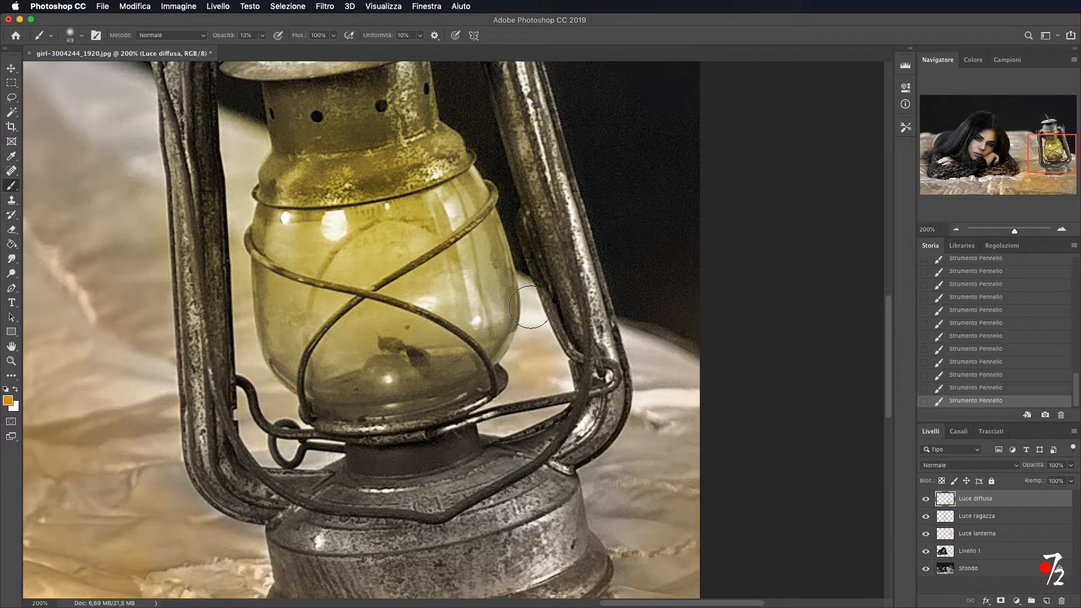
{"action": "mouse_move", "coordinate": [538, 228]}
{"action": "left_mouse_down"}
{"action": "mouse_move", "coordinate": [556, 353]}
{"action": "mouse_move", "coordinate": [539, 302]}
{"action": "mouse_move", "coordinate": [546, 321]}
{"action": "left_mouse_up"}
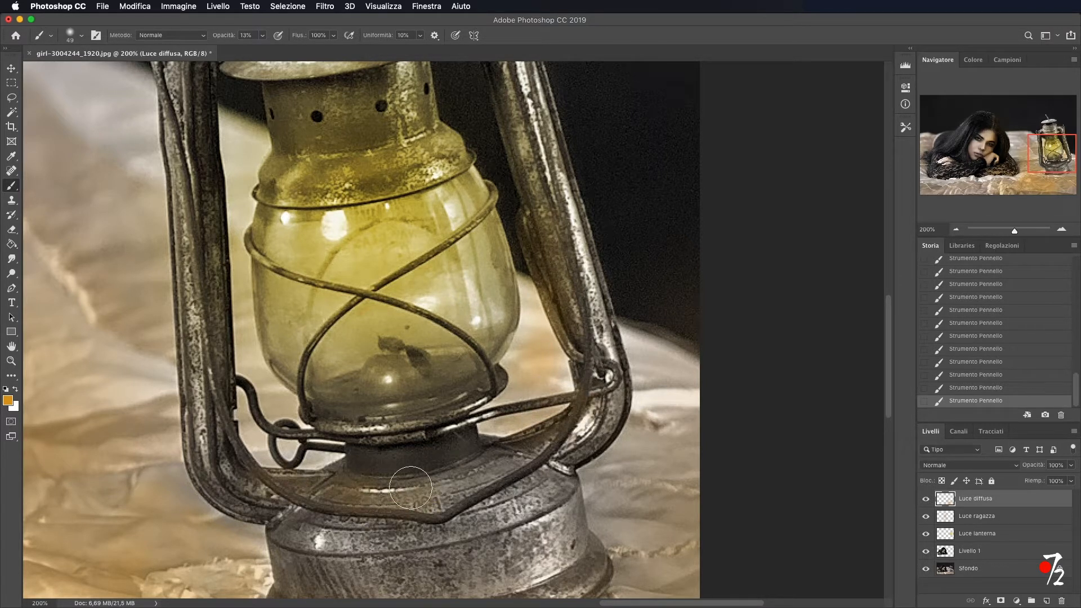
{"action": "left_click_drag", "start_coordinate": [202, 271], "coordinate": [202, 265]}
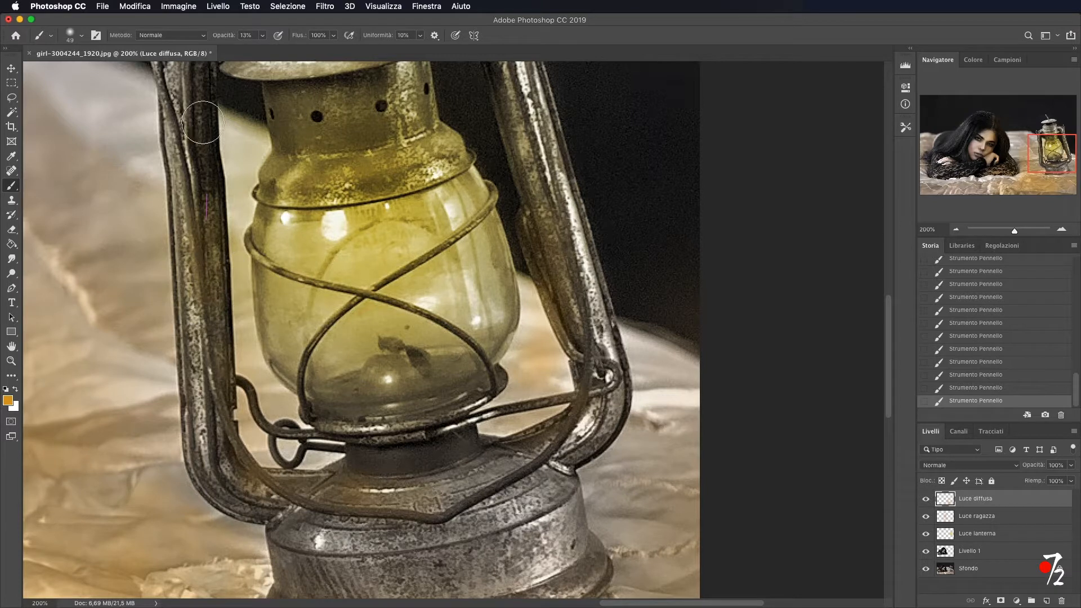
{"action": "scroll", "coordinate": [406, 370], "scroll_direction": "up", "scroll_amount": 5}
{"action": "scroll", "coordinate": [406, 370], "scroll_direction": "up", "scroll_amount": 3}
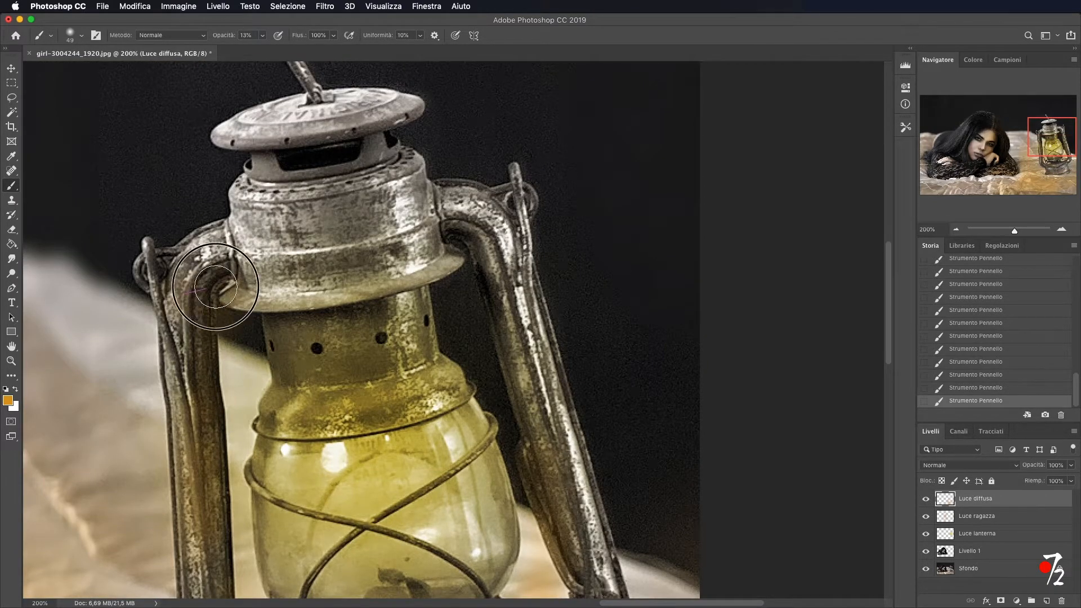
{"action": "left_click_drag", "start_coordinate": [495, 242], "coordinate": [567, 587]}
{"action": "scroll", "coordinate": [659, 357], "scroll_direction": "down", "scroll_amount": 10}
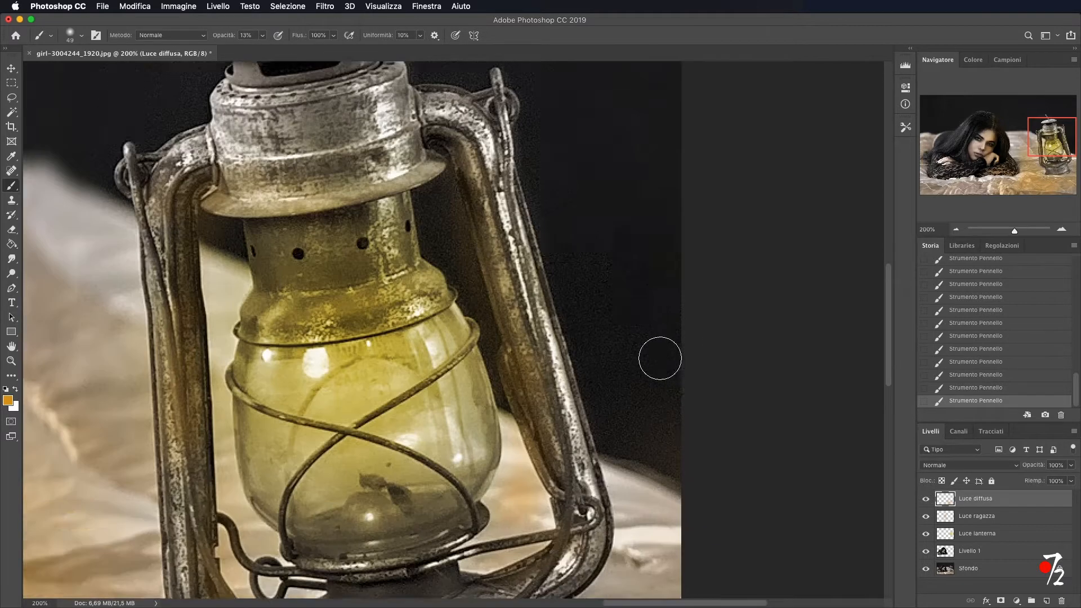
{"action": "scroll", "coordinate": [612, 323], "scroll_direction": "up", "scroll_amount": 8}
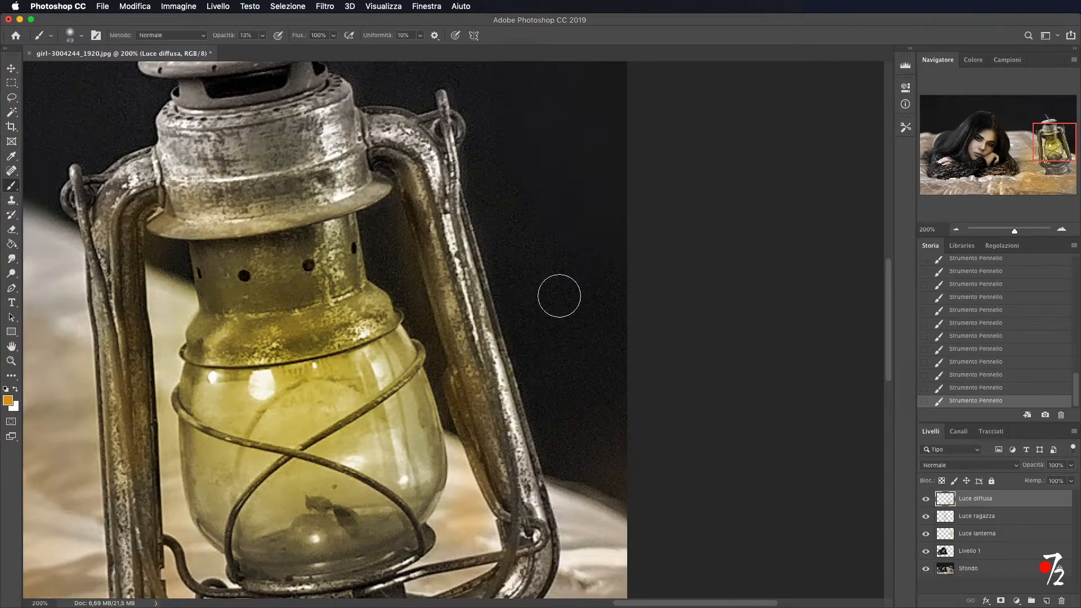
{"action": "key", "text": "super+z"}
Paint orange reflections down the lantern arm farther from the woman, keeping the strokes on the metal.
{"action": "left_click_drag", "start_coordinate": [430, 217], "coordinate": [458, 269]}
{"action": "left_click_drag", "start_coordinate": [489, 402], "coordinate": [557, 540]}
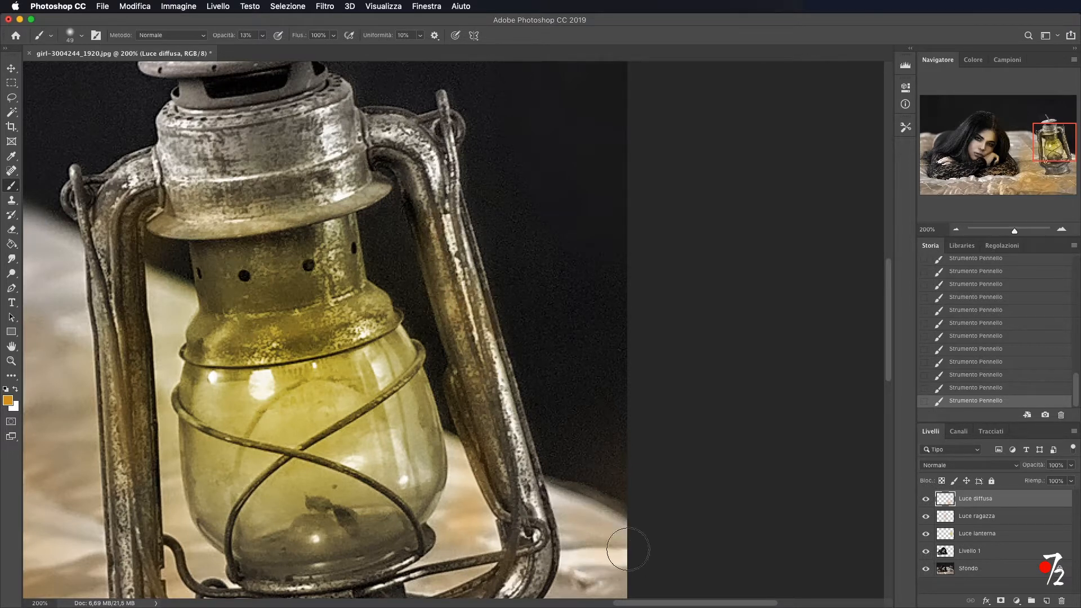
{"action": "scroll", "coordinate": [586, 514], "scroll_direction": "down", "scroll_amount": 6}
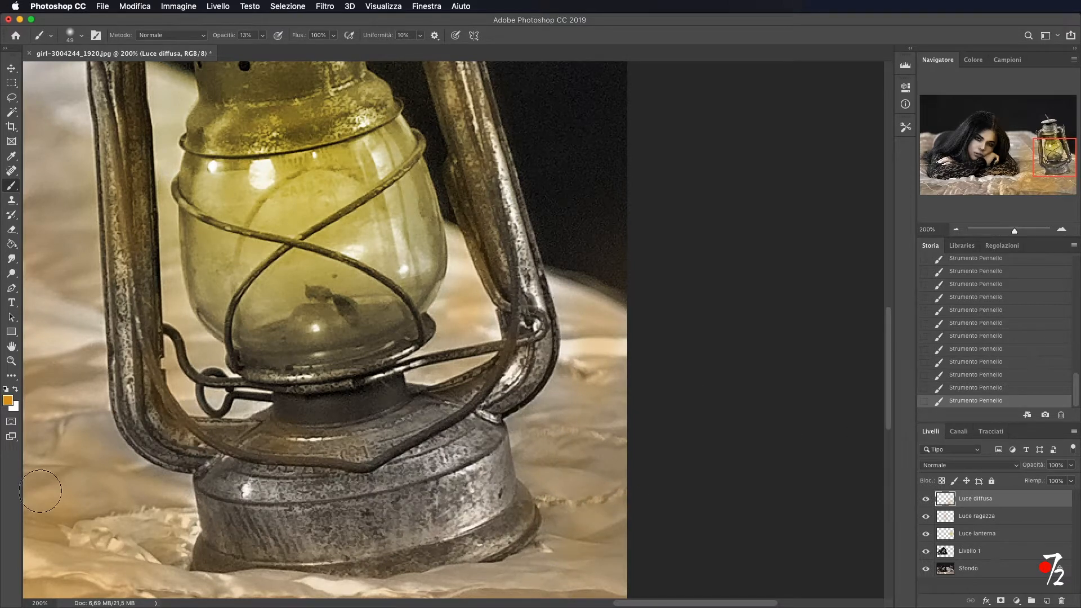
{"action": "left_click", "coordinate": [11, 360]}
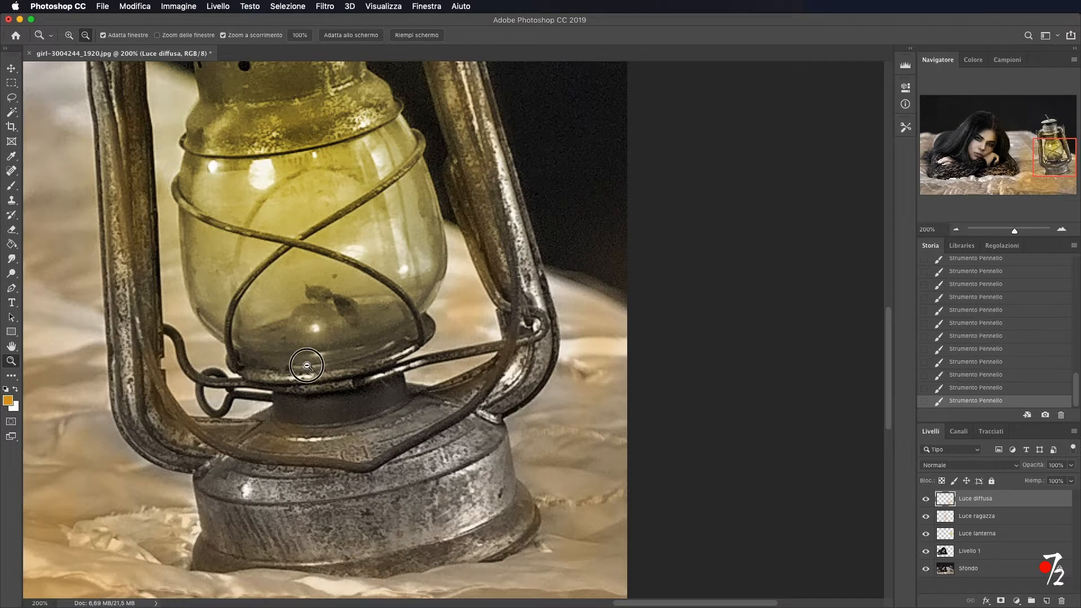
{"action": "left_click", "coordinate": [308, 364], "text": "alt"}
{"action": "left_click", "coordinate": [307, 365], "text": "alt"}
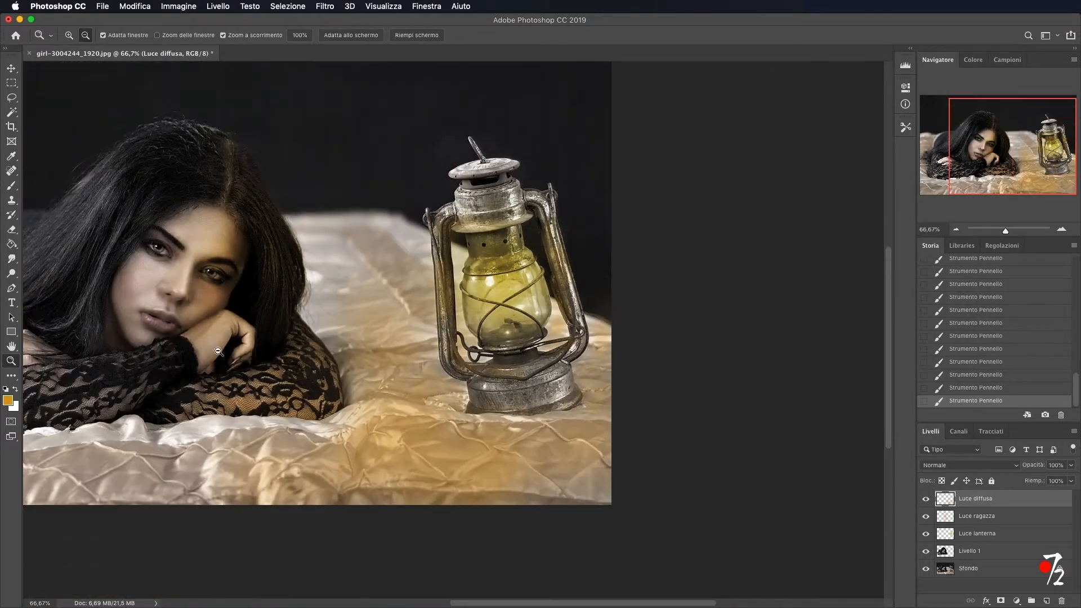
{"action": "left_click", "coordinate": [358, 368], "text": "alt"}
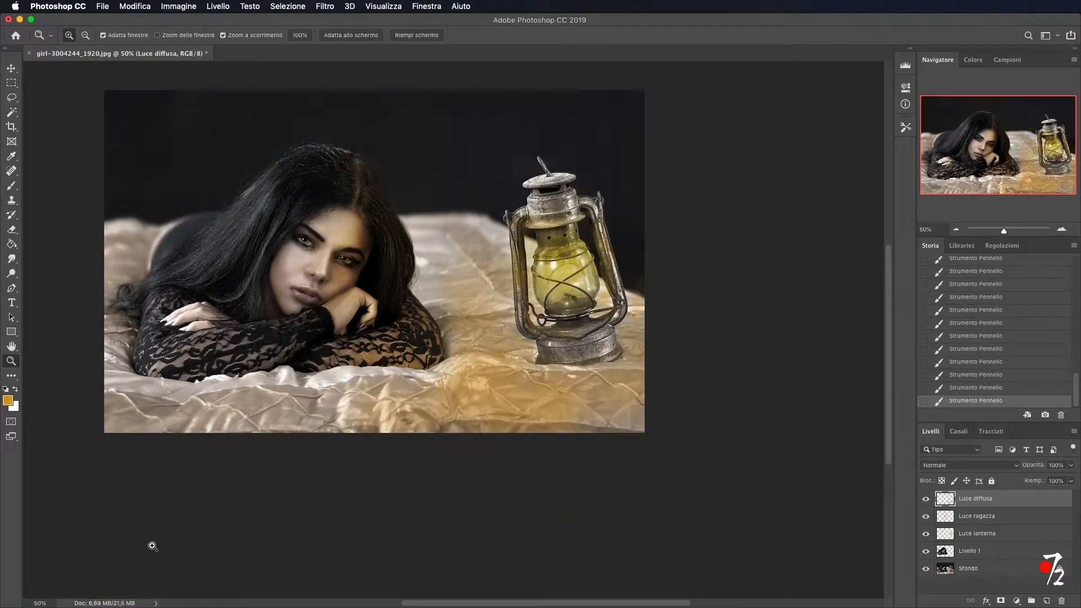
Set the Luce diffusa layer's blending mode to Overlay (Sovrapponi) and its opacity to 67%.
{"action": "left_click", "coordinate": [966, 465]}
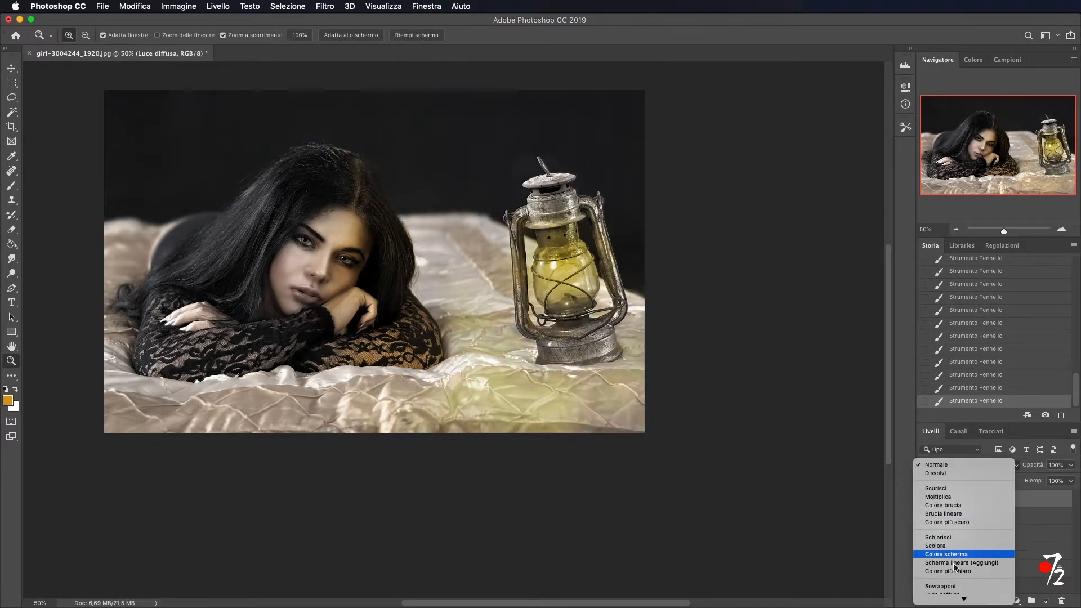
{"action": "left_click", "coordinate": [954, 587]}
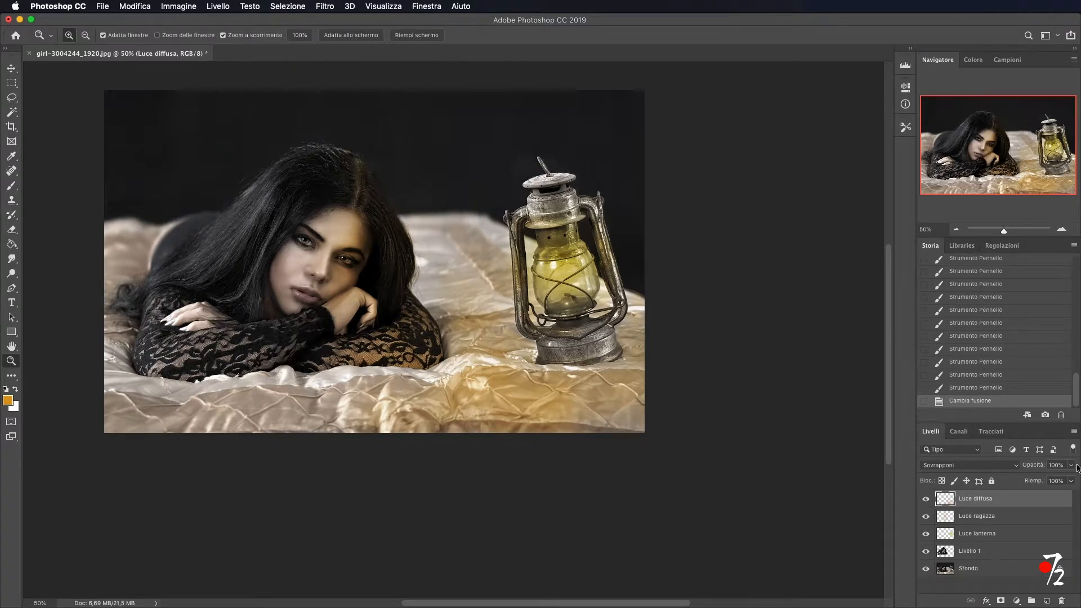
{"action": "left_click_drag", "start_coordinate": [1070, 482], "coordinate": [1053, 482]}
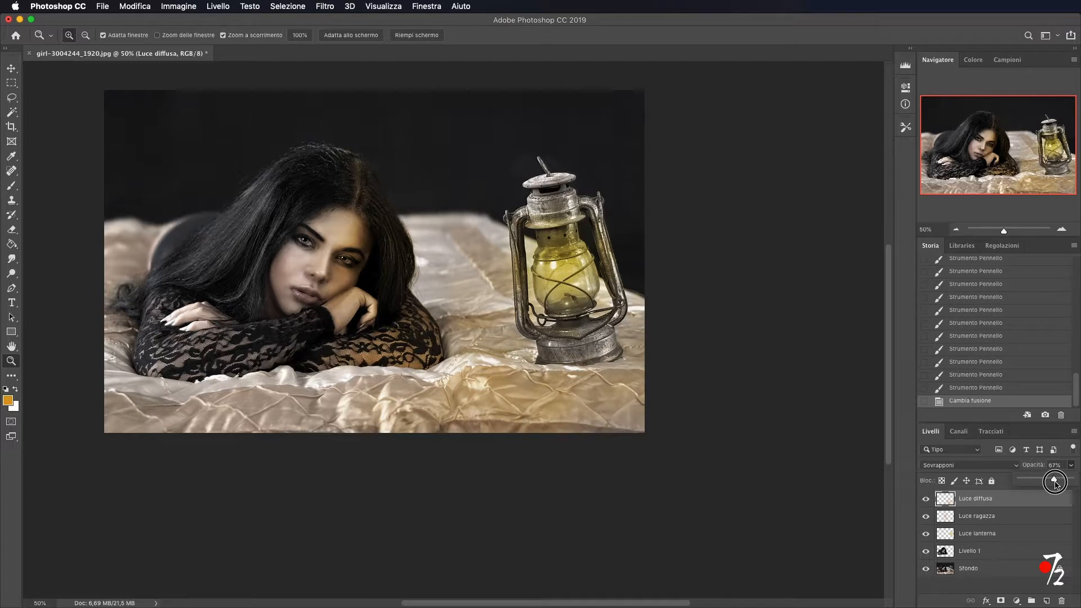
{"action": "left_click_drag", "start_coordinate": [1056, 484], "coordinate": [1055, 484]}
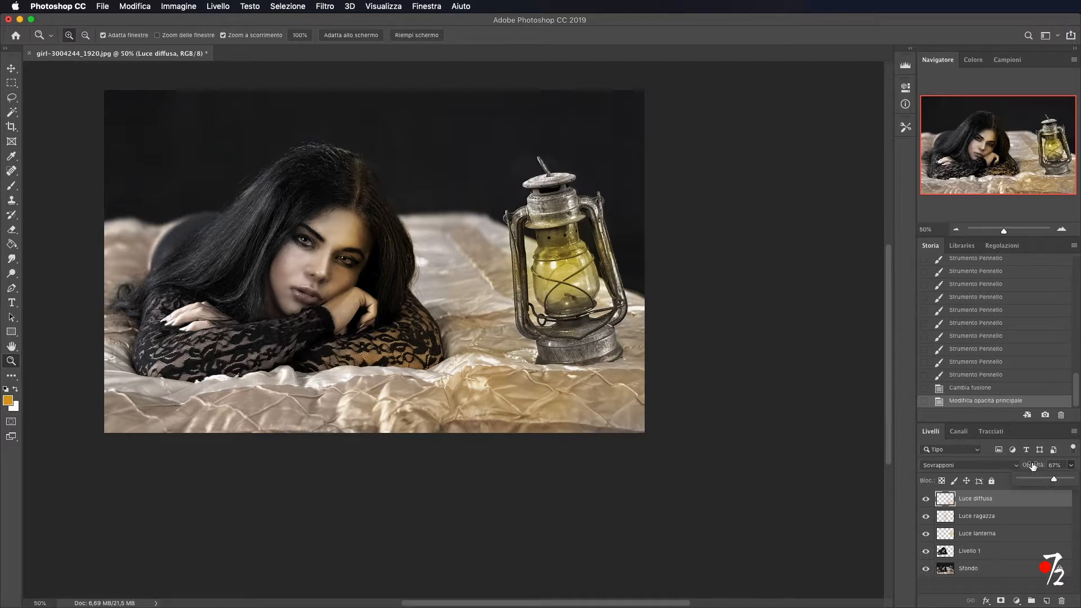
Add a gradient fill layer running from black (#000000) to transparent, deleting the orange end colour stop.
{"action": "key", "text": "super+plus"}
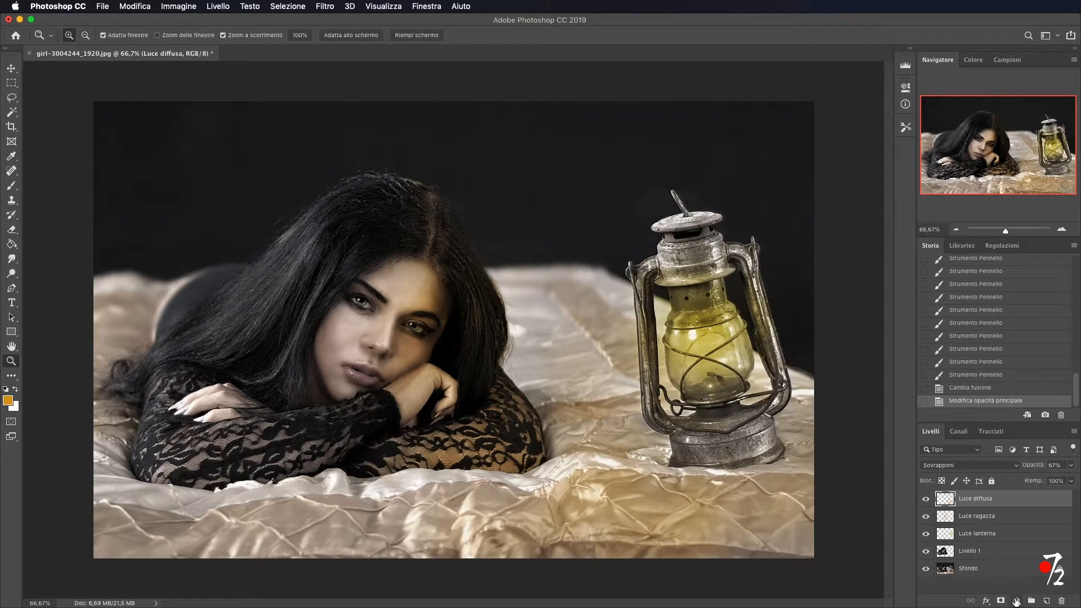
{"action": "left_click", "coordinate": [1015, 601]}
{"action": "left_click", "coordinate": [996, 397]}
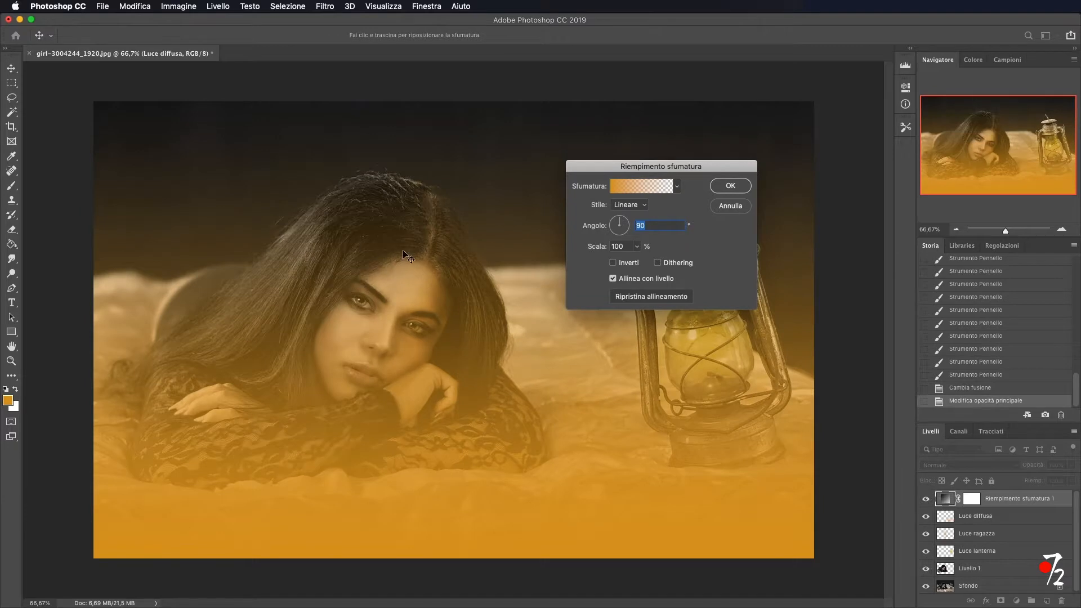
{"action": "left_click", "coordinate": [627, 181]}
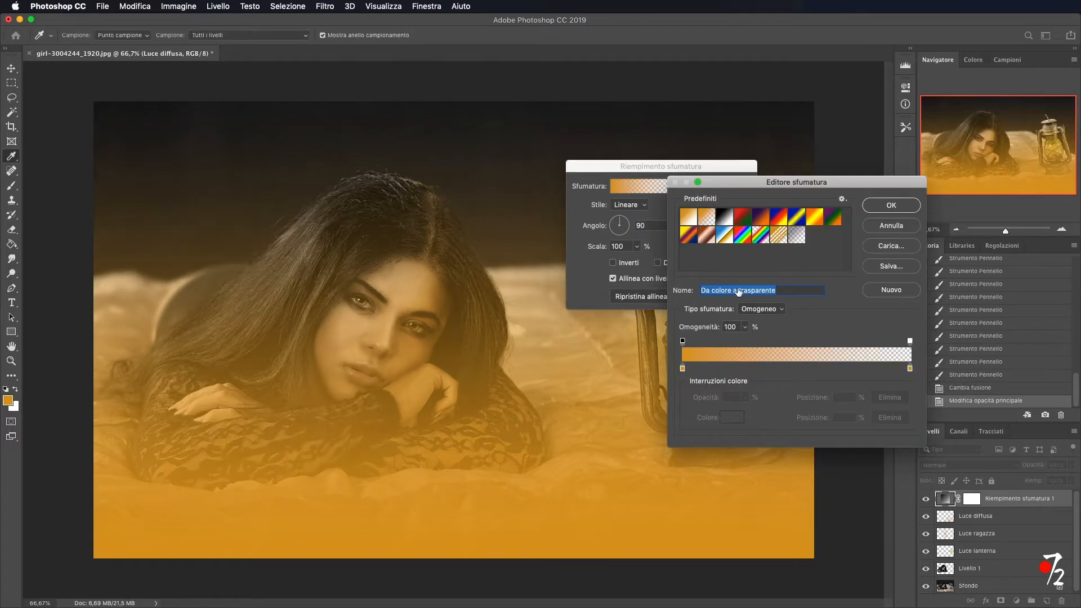
{"action": "left_click", "coordinate": [682, 368]}
{"action": "left_click", "coordinate": [731, 417]}
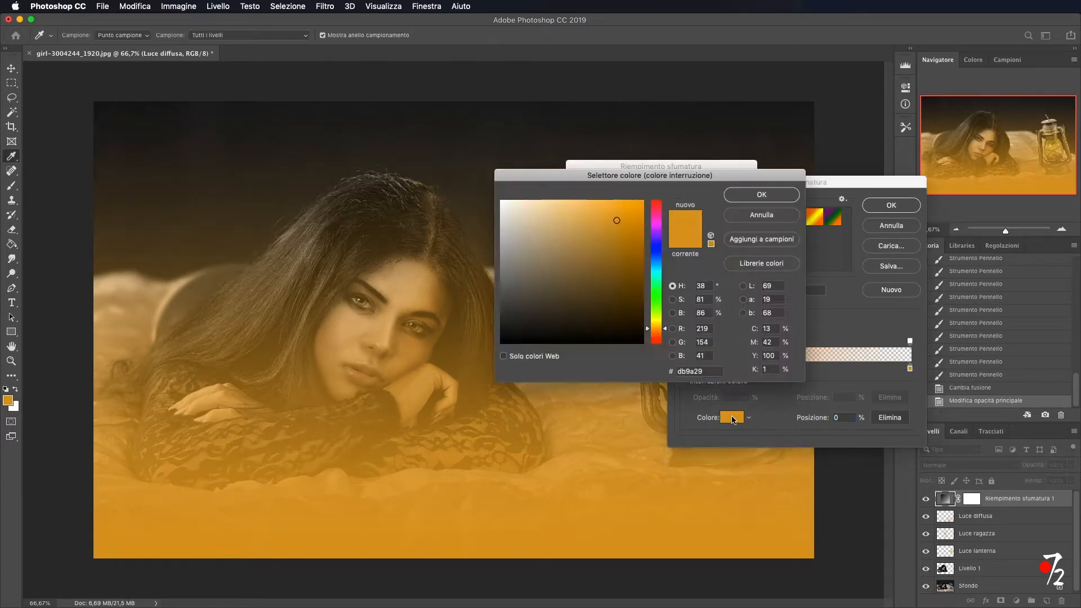
{"action": "left_click", "coordinate": [490, 354]}
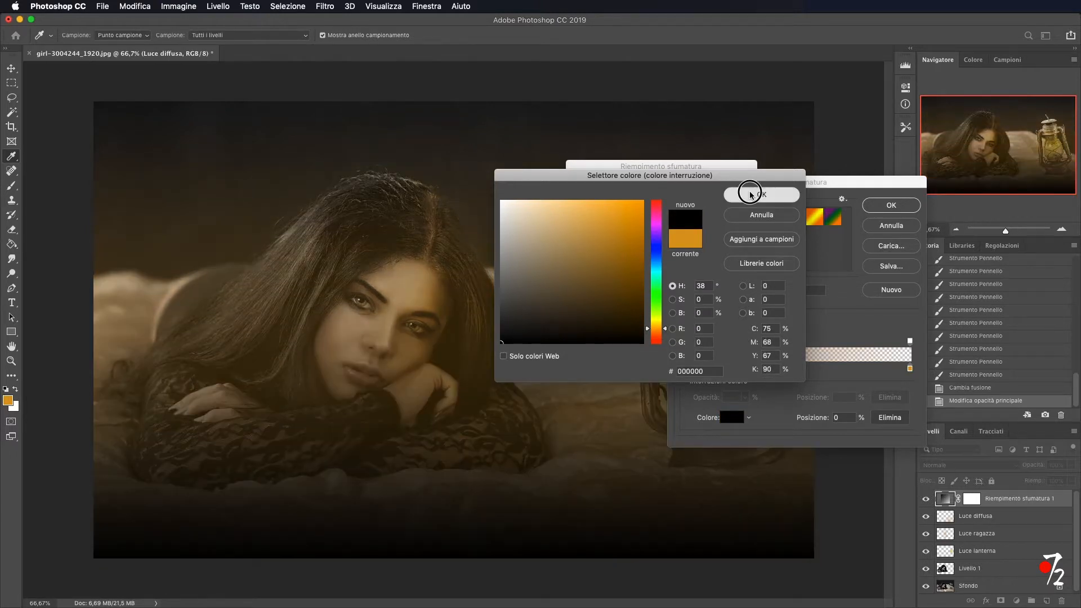
{"action": "left_click", "coordinate": [755, 195]}
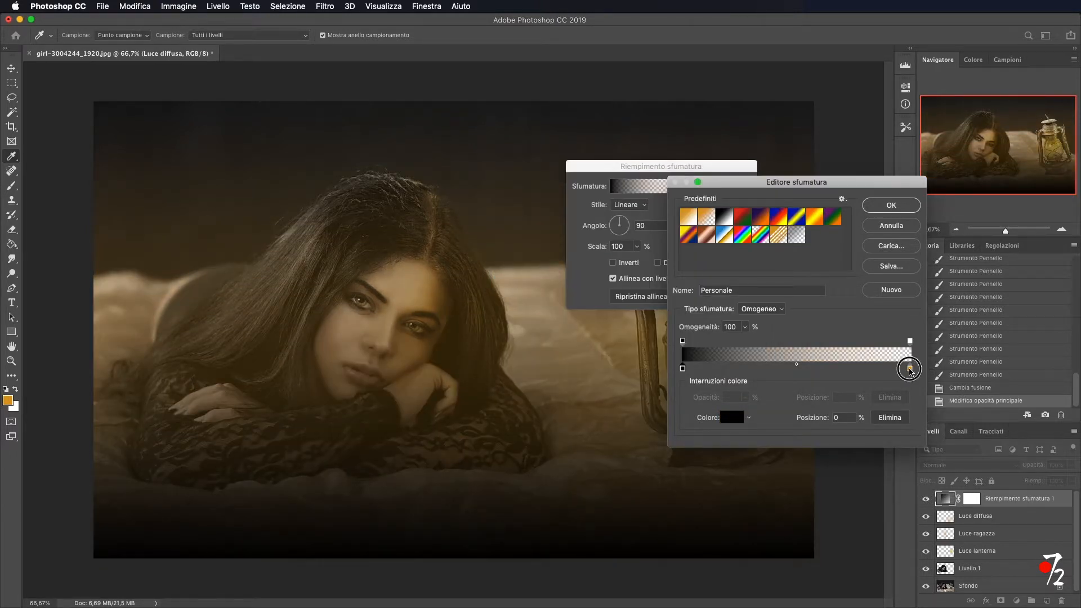
{"action": "left_click", "coordinate": [909, 369]}
{"action": "left_click", "coordinate": [900, 416]}
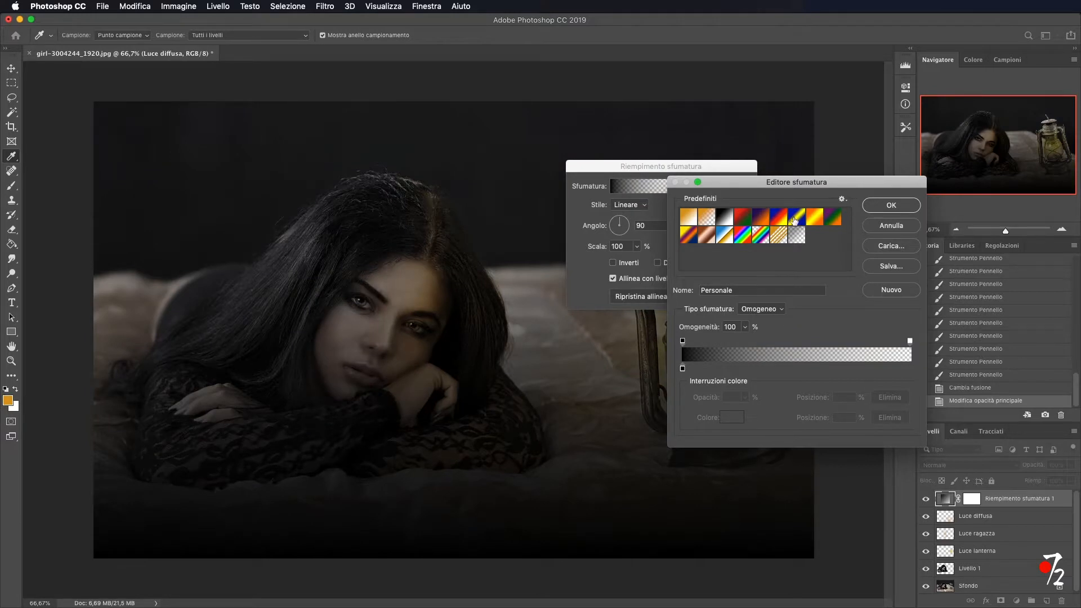
{"action": "left_click", "coordinate": [893, 206]}
Angle the linear gradient to about 22.91° so the darkness falls on the woman's side, and accept the fill.
{"action": "left_click", "coordinate": [628, 227]}
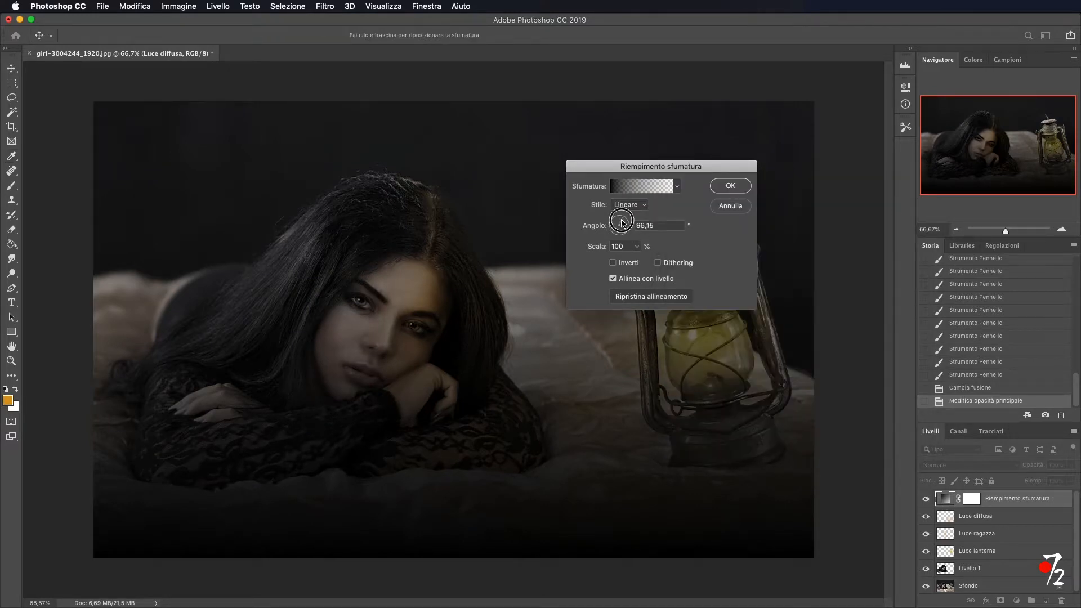
{"action": "left_click", "coordinate": [625, 223]}
{"action": "left_click", "coordinate": [625, 223]}
{"action": "left_click", "coordinate": [626, 224]}
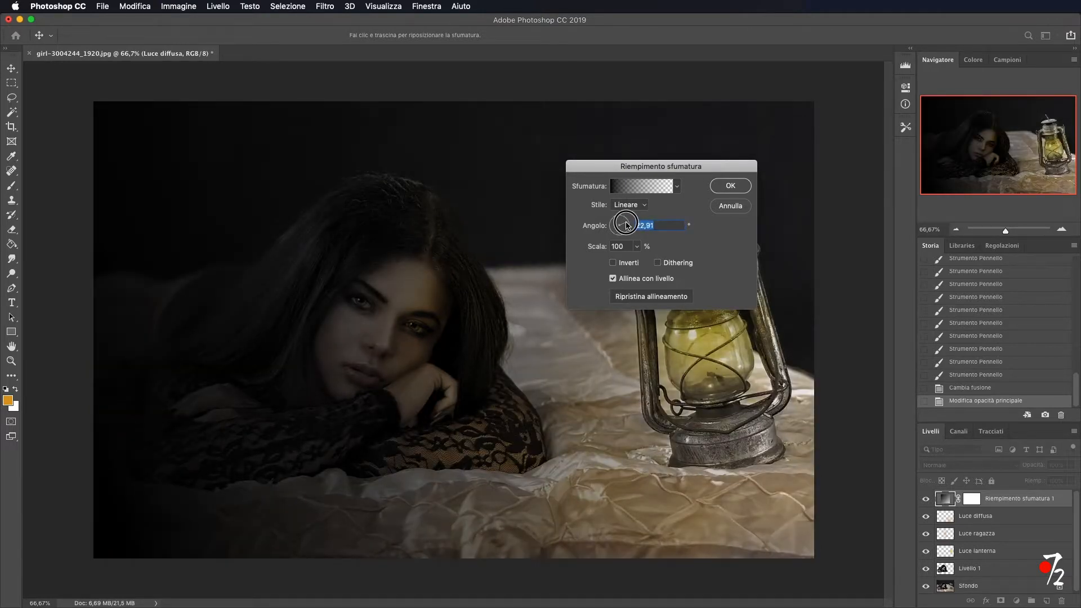
{"action": "left_click", "coordinate": [730, 188]}
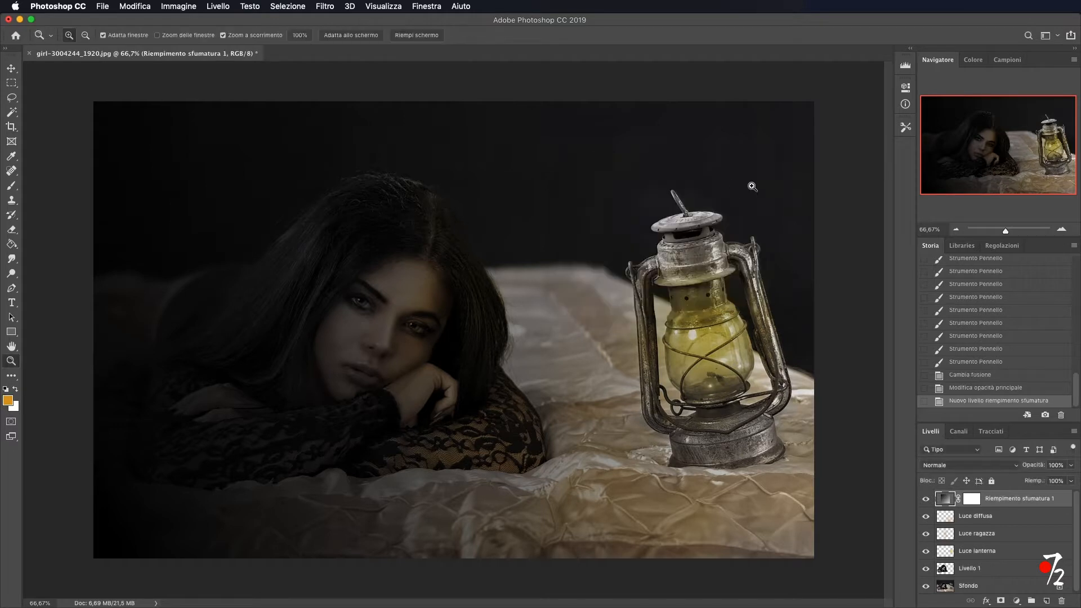
Move the gradient fill layer beneath Luce lanterna, directly above Livello 1.
{"action": "left_click", "coordinate": [951, 230]}
{"action": "left_click", "coordinate": [951, 230]}
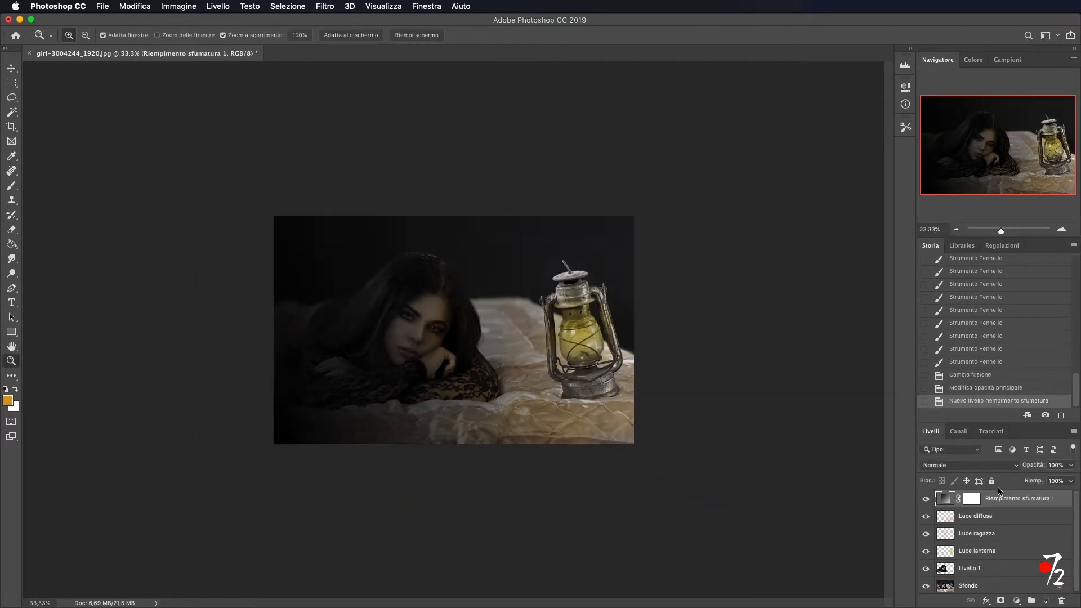
{"action": "left_click_drag", "start_coordinate": [1016, 498], "coordinate": [1013, 553]}
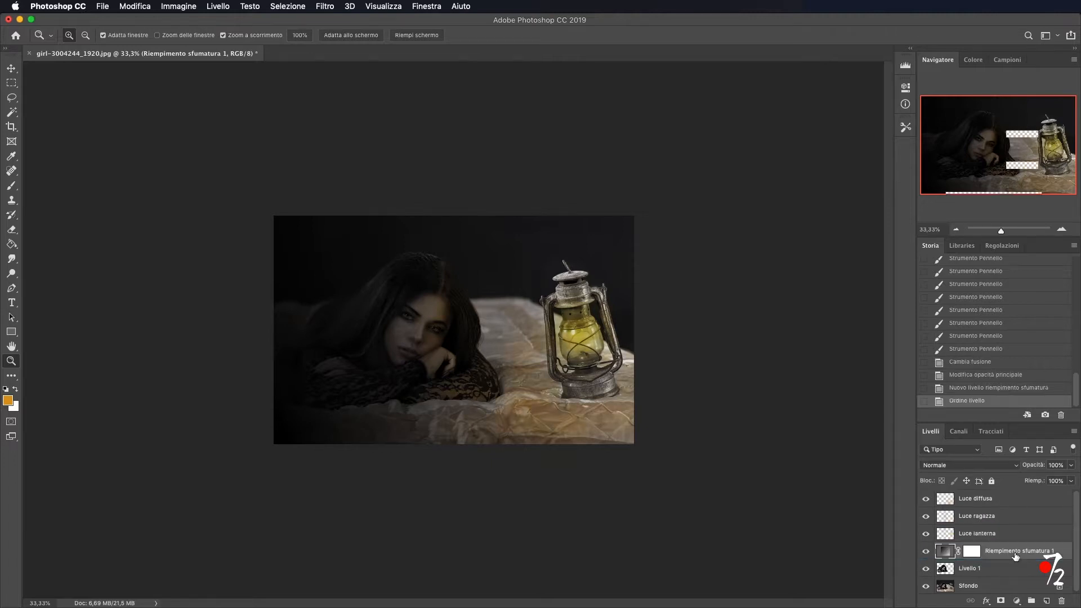
Rename the Livello 1 layer as Ragazza.
{"action": "double_click", "coordinate": [969, 569]}
{"action": "type", "text": "Ragazza"}
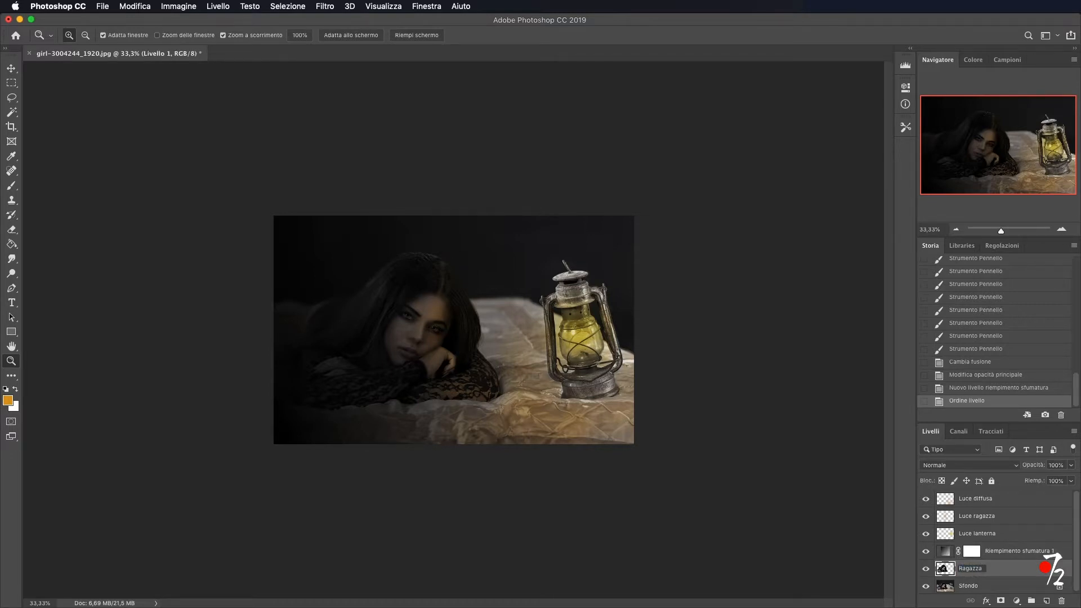
{"action": "left_click", "coordinate": [1045, 567]}
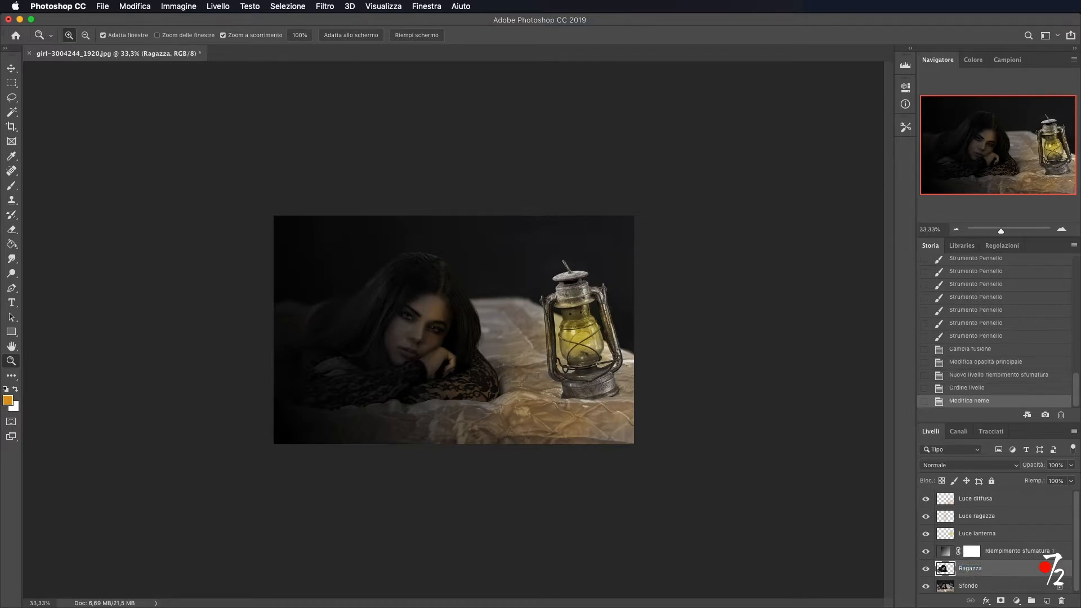
Set the opacity of the gradient fill layer Riempimento sfumatura 1 to 90%.
{"action": "left_click", "coordinate": [1001, 552]}
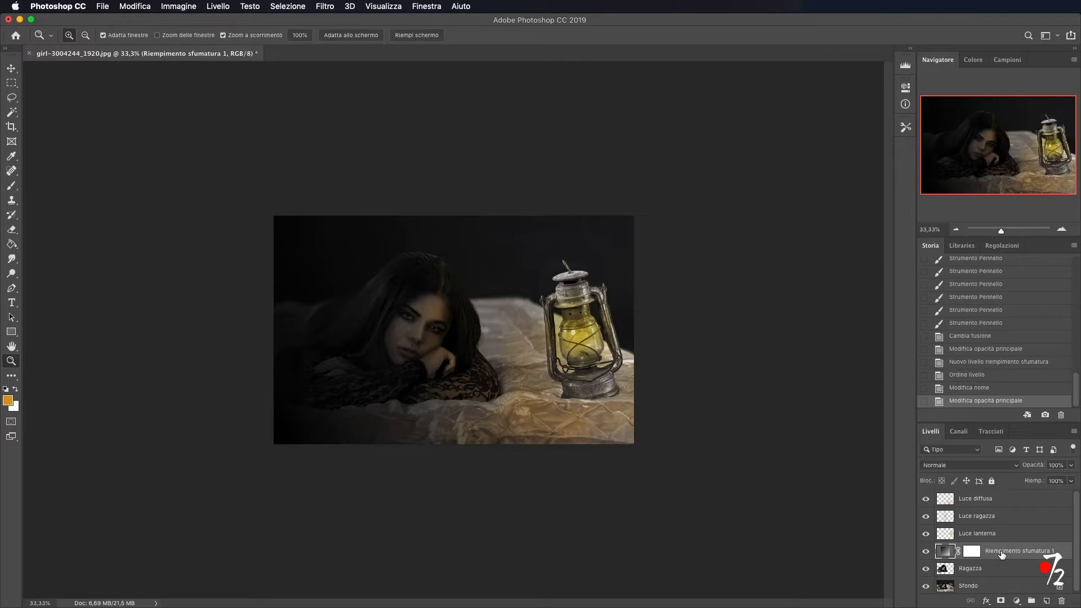
{"action": "left_click", "coordinate": [1071, 465]}
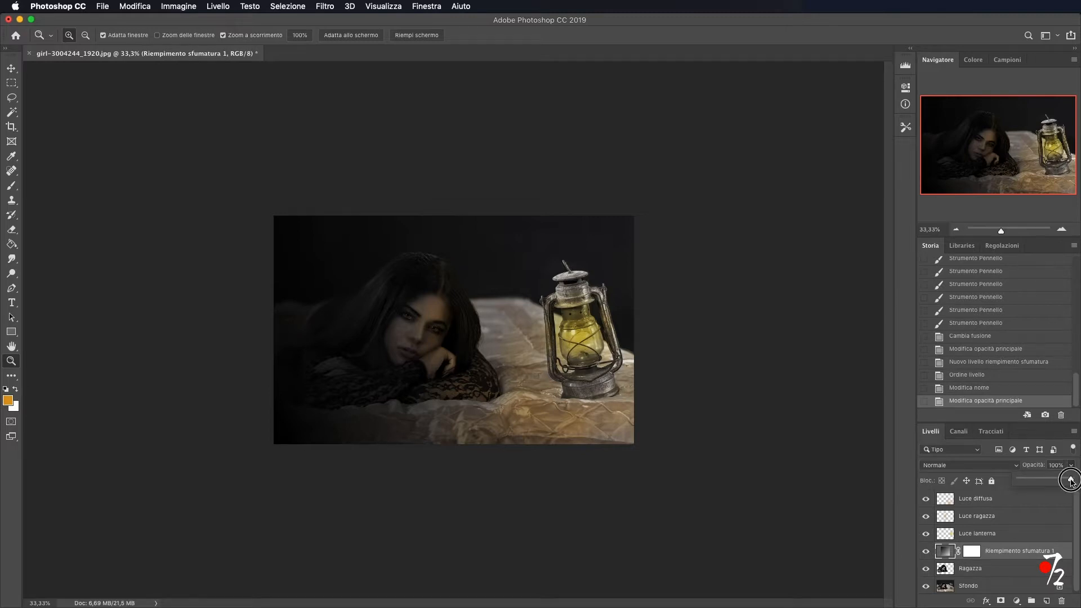
{"action": "left_click_drag", "start_coordinate": [1067, 479], "coordinate": [1068, 483]}
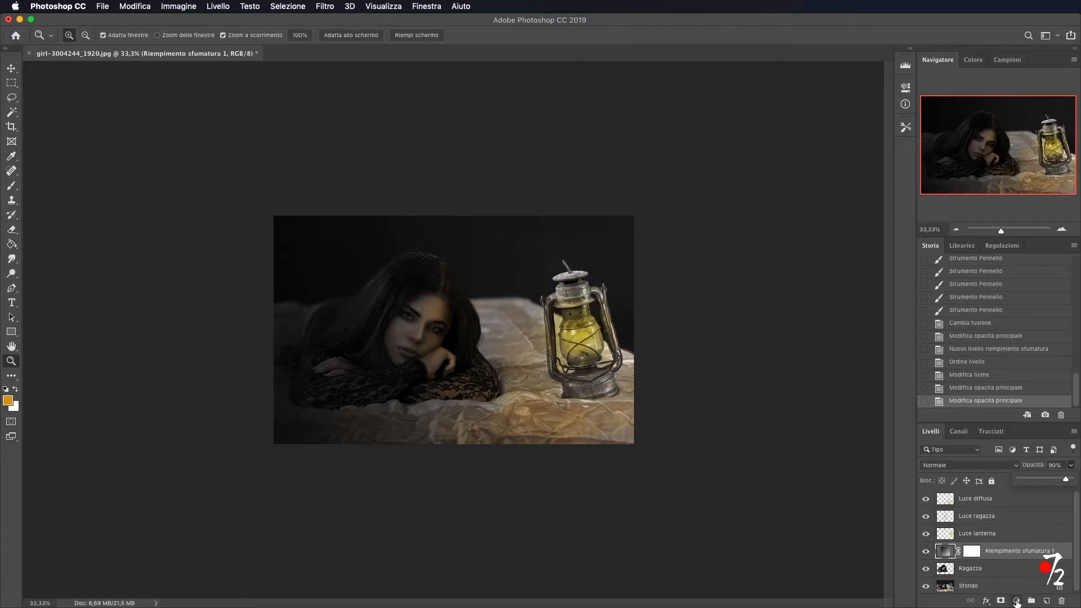
Add a second gradient fill layer above the first one and set its style to Radial (Radiale).
{"action": "left_click", "coordinate": [1016, 601]}
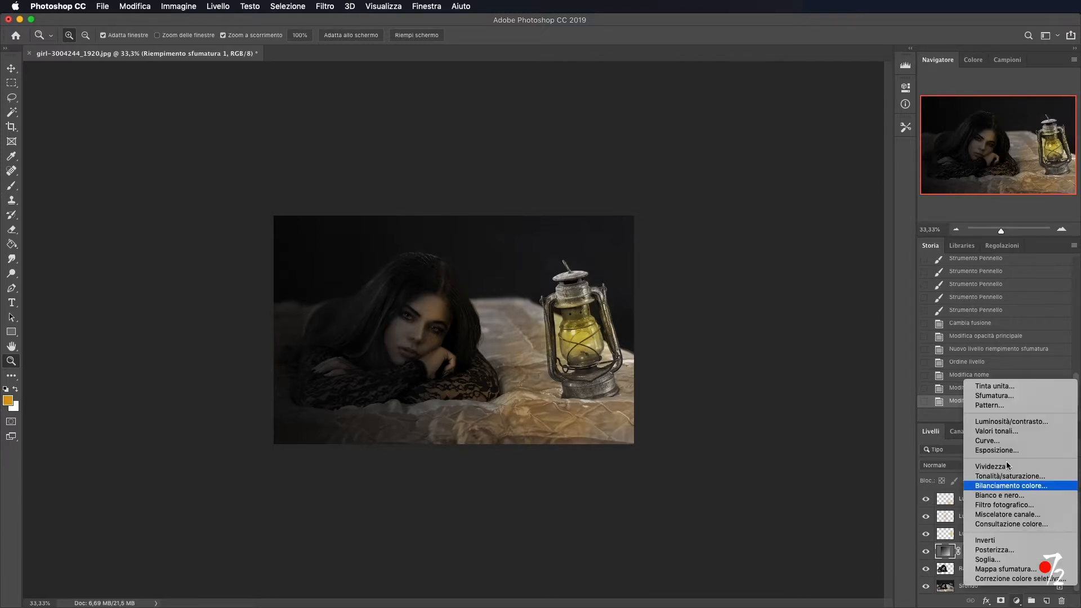
{"action": "left_click", "coordinate": [997, 396]}
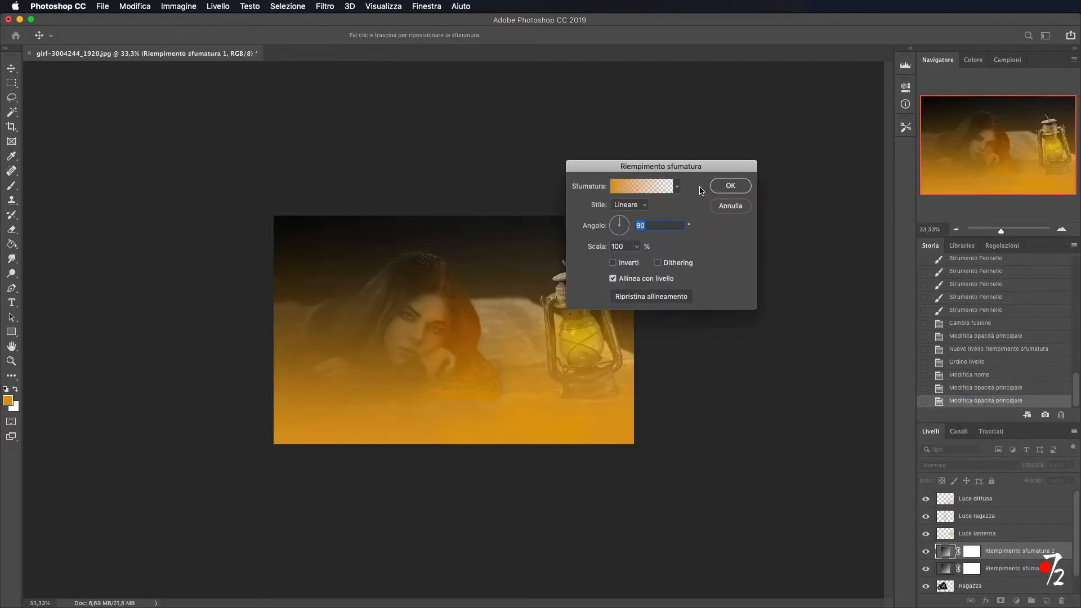
{"action": "left_click", "coordinate": [626, 206]}
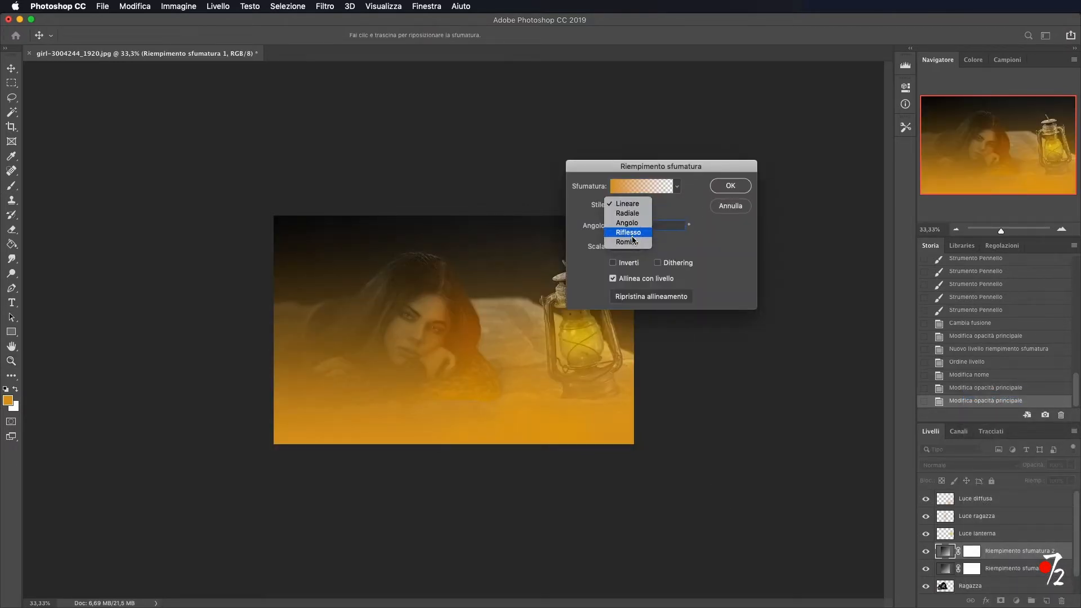
{"action": "left_click", "coordinate": [626, 213]}
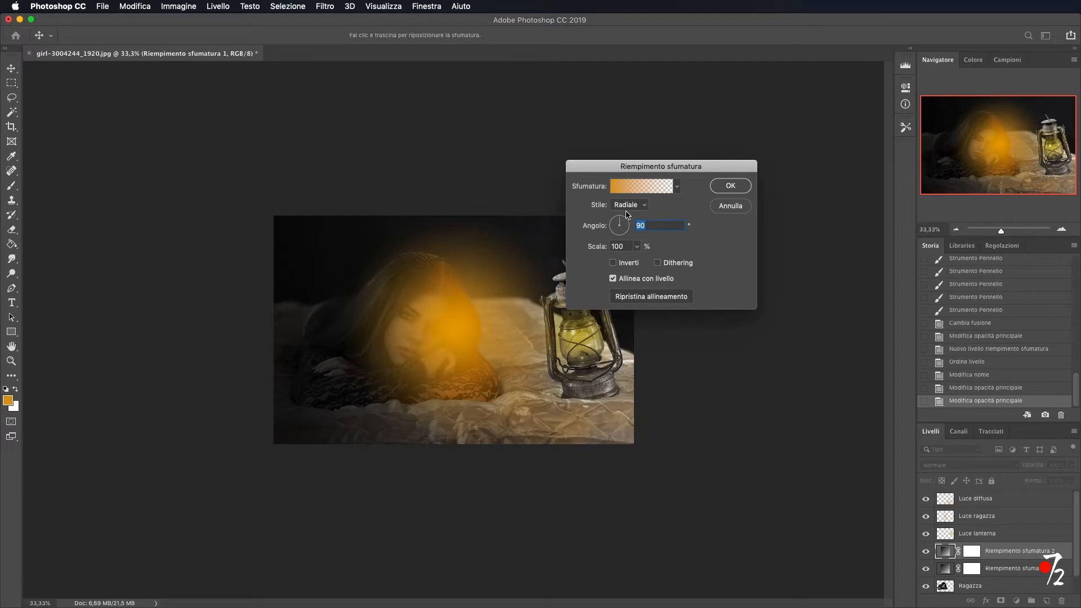
Make the radial gradient run from black to transparent by recolouring the start stop and deleting the orange end stop.
{"action": "left_click", "coordinate": [645, 191]}
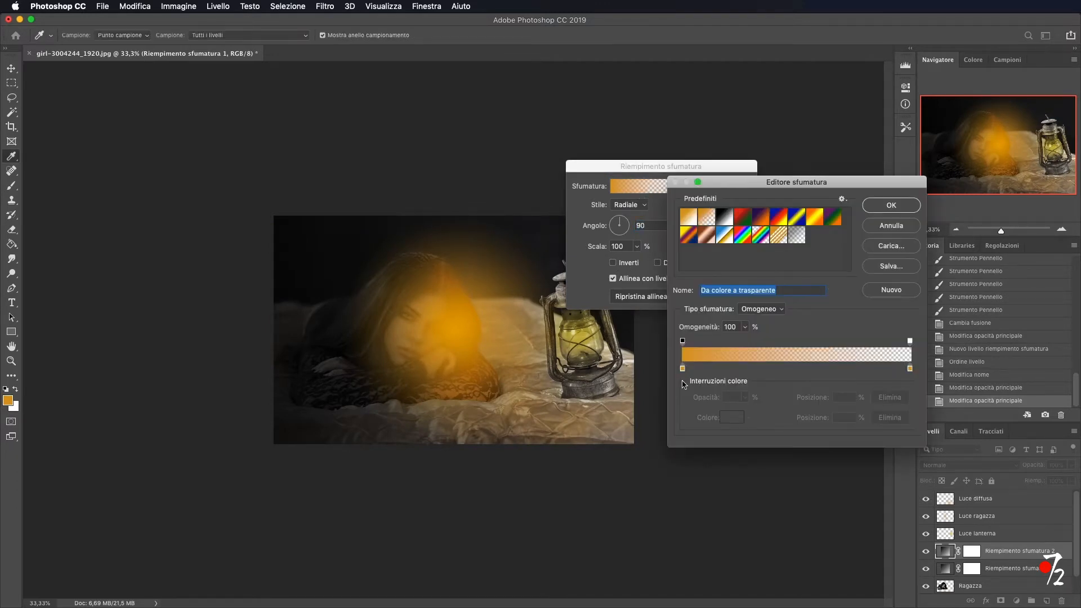
{"action": "left_click", "coordinate": [683, 368]}
{"action": "left_click", "coordinate": [733, 417]}
{"action": "left_click_drag", "start_coordinate": [515, 336], "coordinate": [481, 360]}
{"action": "left_click", "coordinate": [767, 193]}
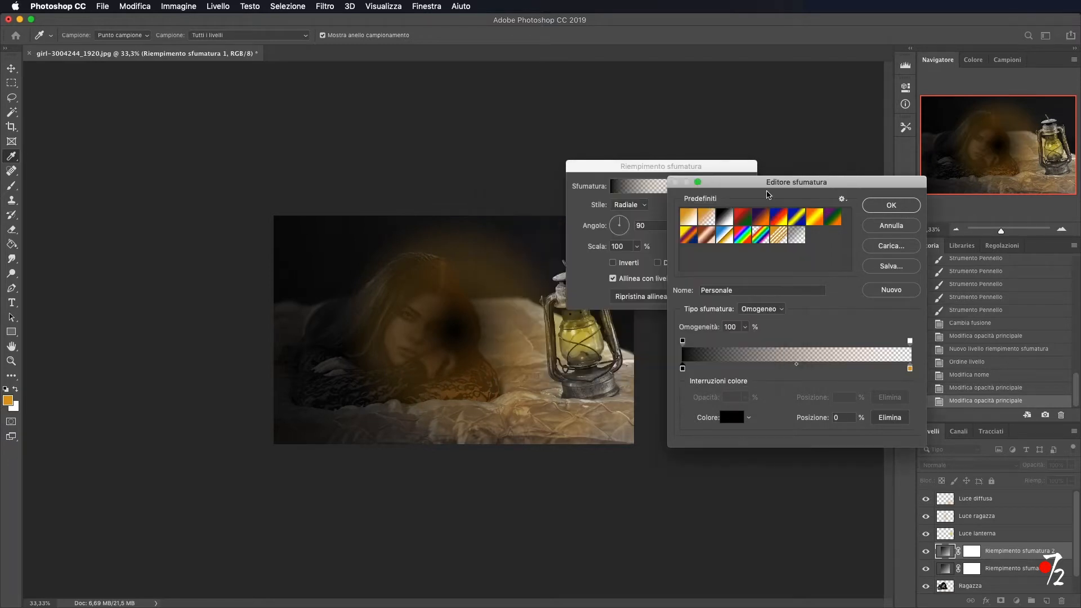
{"action": "left_click", "coordinate": [909, 368]}
{"action": "left_click", "coordinate": [900, 419]}
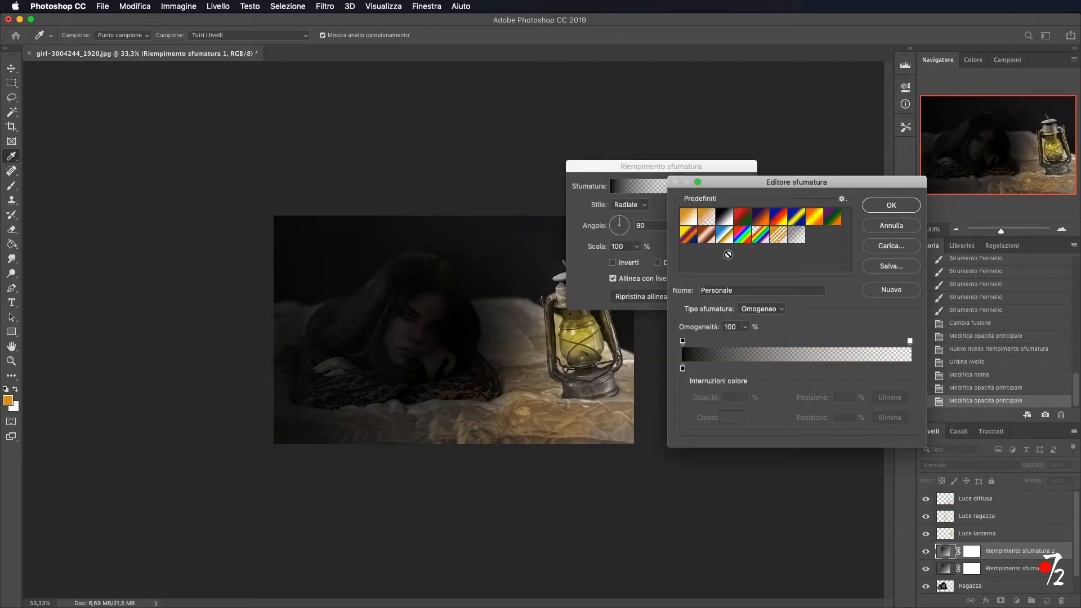
{"action": "left_click", "coordinate": [902, 206]}
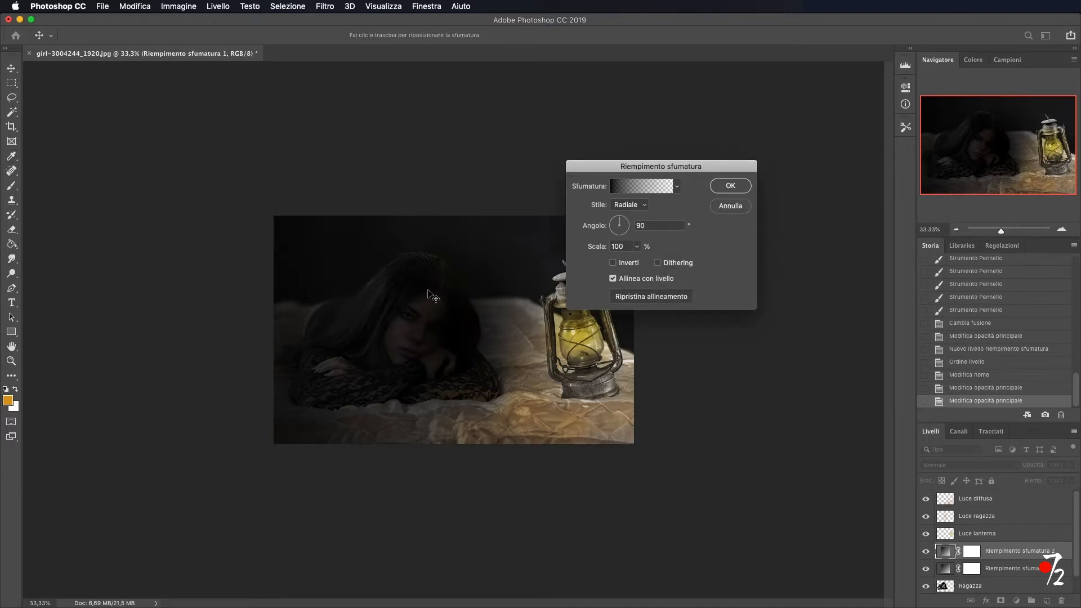
Invert the radial gradient and centre its transparent area on the lantern's glass.
{"action": "left_click_drag", "start_coordinate": [435, 305], "coordinate": [482, 317]}
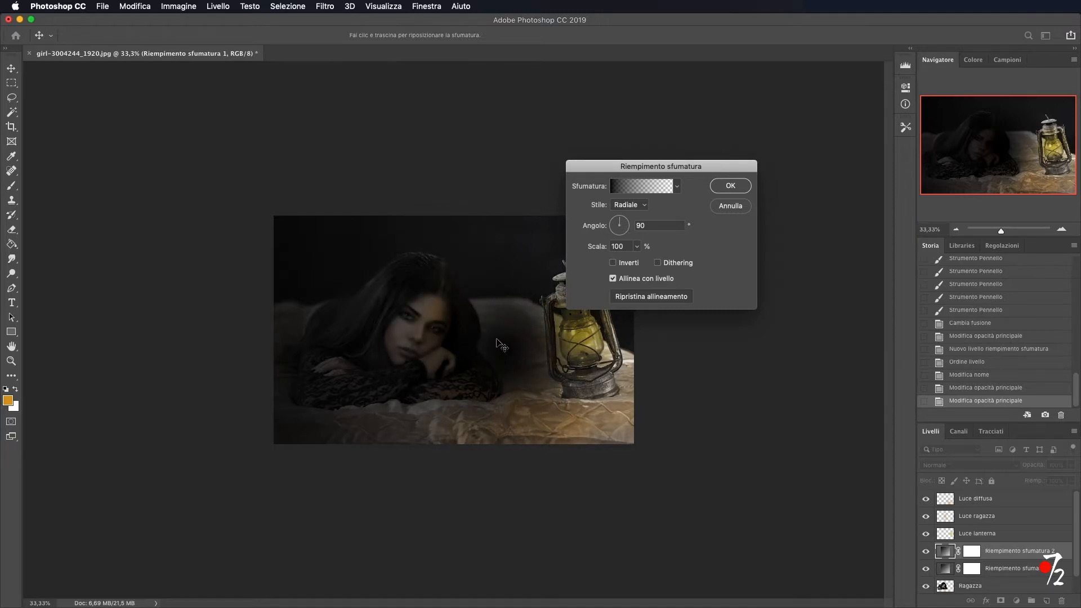
{"action": "left_click", "coordinate": [613, 263]}
{"action": "left_click_drag", "start_coordinate": [535, 324], "coordinate": [586, 306]}
{"action": "left_click_drag", "start_coordinate": [647, 168], "coordinate": [771, 148]}
{"action": "left_click_drag", "start_coordinate": [579, 322], "coordinate": [591, 341]}
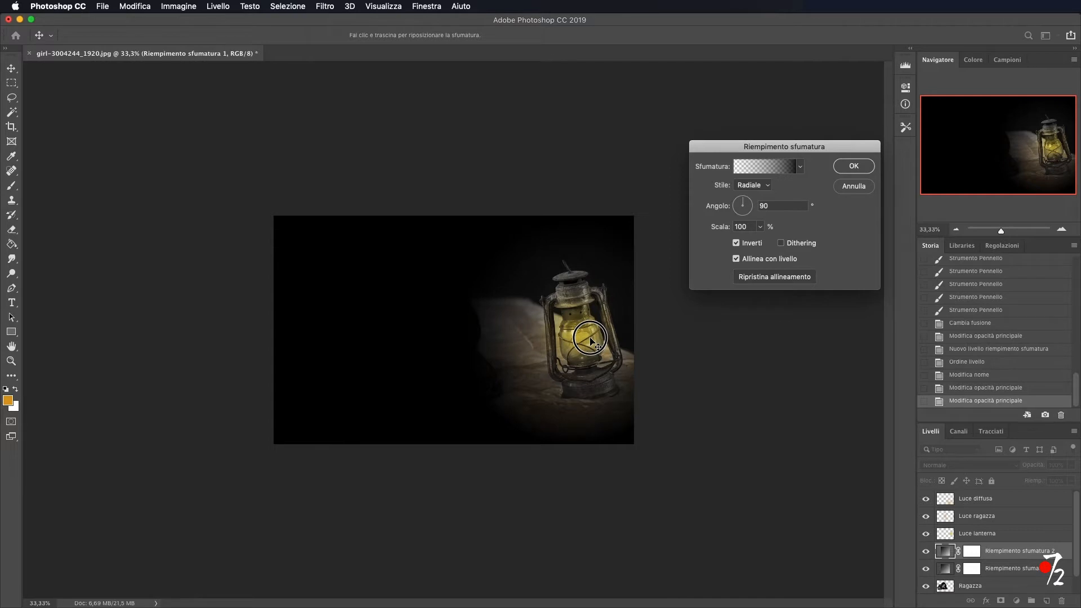
Scale the radial gradient to 183%, keep it centred on the lantern, and accept the fill.
{"action": "left_click_drag", "start_coordinate": [713, 228], "coordinate": [754, 227]}
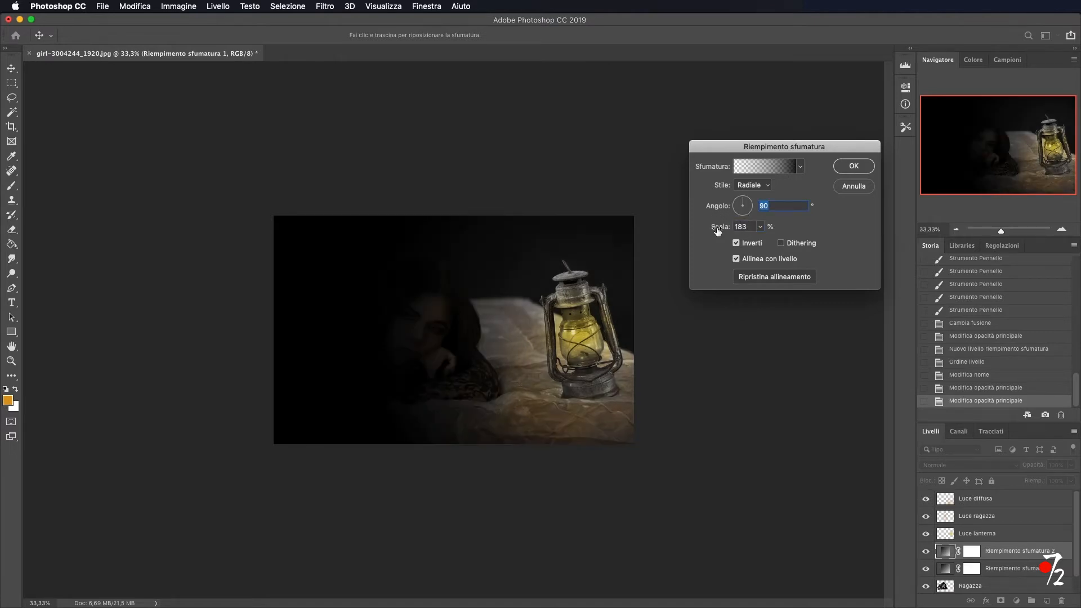
{"action": "left_click_drag", "start_coordinate": [556, 344], "coordinate": [589, 336]}
{"action": "left_click", "coordinate": [860, 172]}
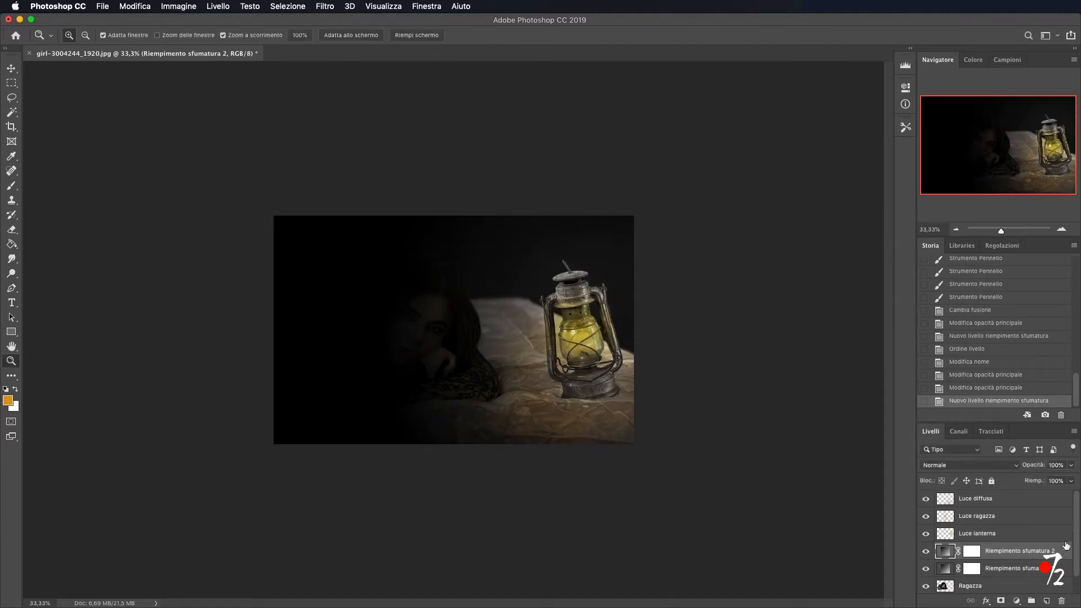
Lower the opacity of the Riempimento sfumatura 2 layer to 33%.
{"action": "left_click", "coordinate": [1071, 466]}
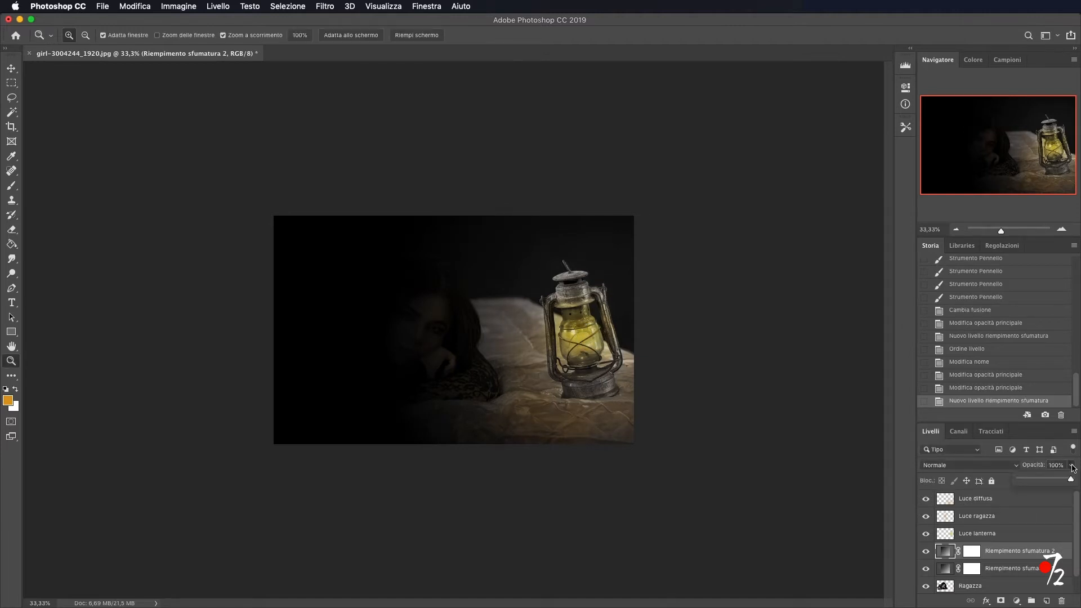
{"action": "left_click", "coordinate": [1061, 480]}
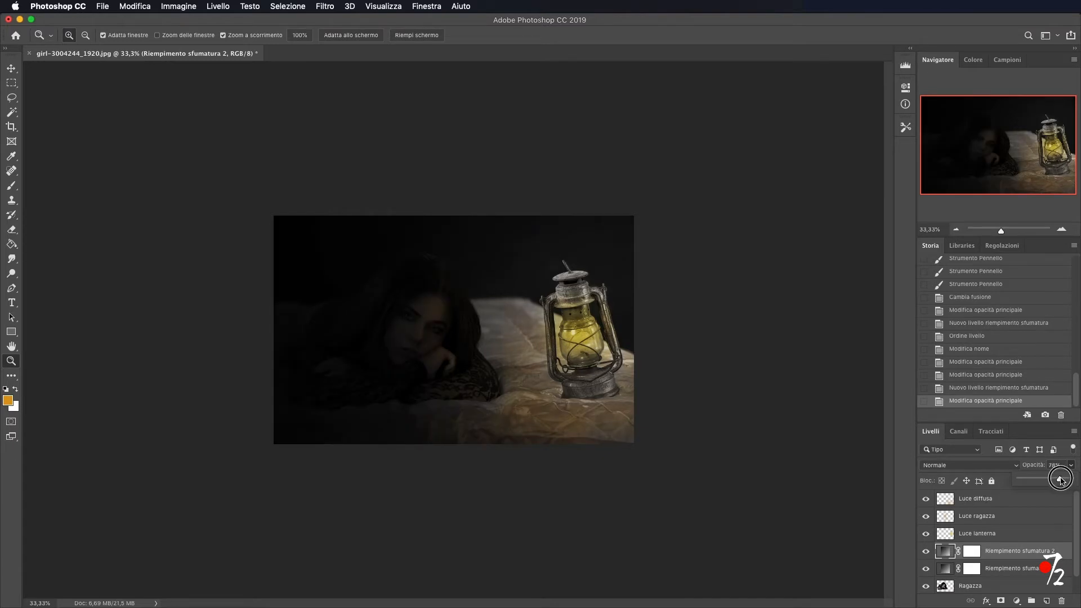
{"action": "left_click_drag", "start_coordinate": [1060, 480], "coordinate": [1040, 482]}
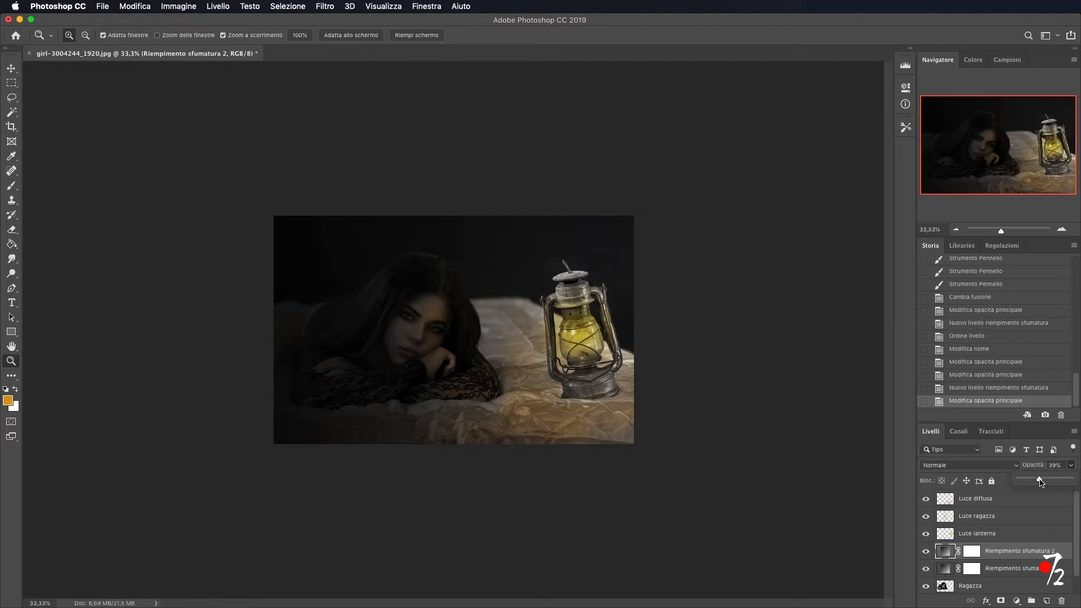
{"action": "left_click_drag", "start_coordinate": [1040, 482], "coordinate": [1037, 483]}
{"action": "left_click", "coordinate": [1074, 467]}
Compare the original photo with the edited image by going back to the initial history snapshot and returning to the latest history state.
{"action": "left_click", "coordinate": [1062, 230]}
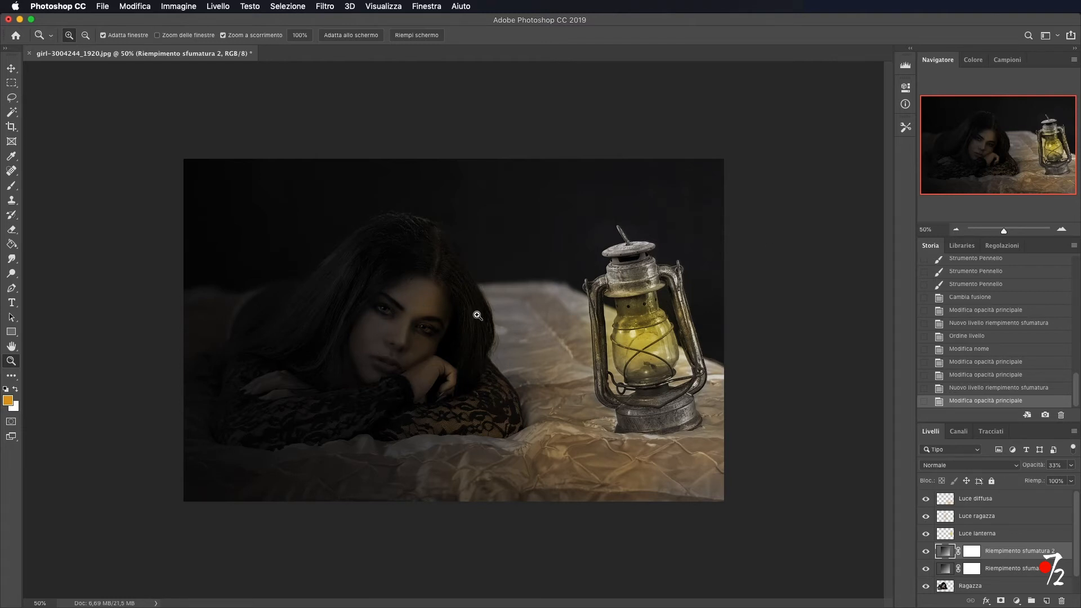
{"action": "scroll", "coordinate": [993, 332], "scroll_direction": "up", "scroll_amount": 10}
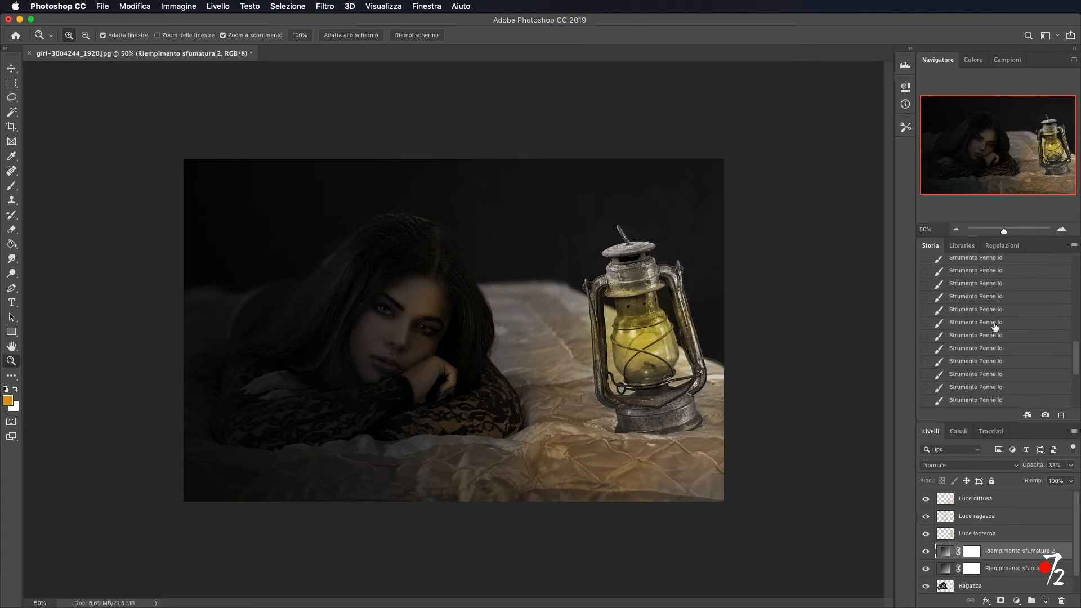
{"action": "left_click", "coordinate": [985, 266]}
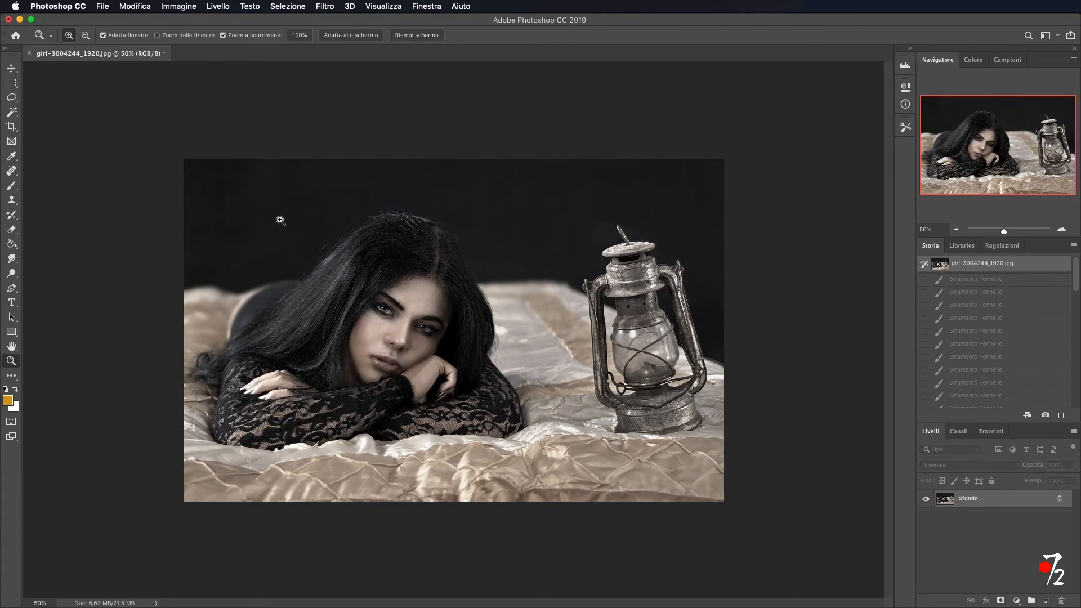
{"action": "left_click", "coordinate": [10, 69]}
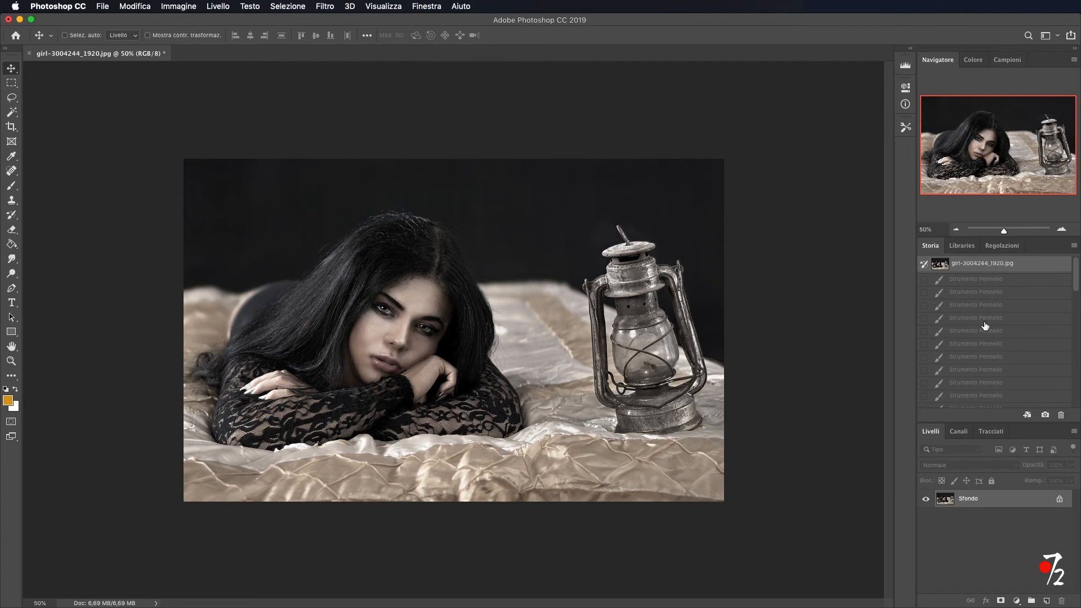
{"action": "scroll", "coordinate": [984, 326], "scroll_direction": "down", "scroll_amount": 10}
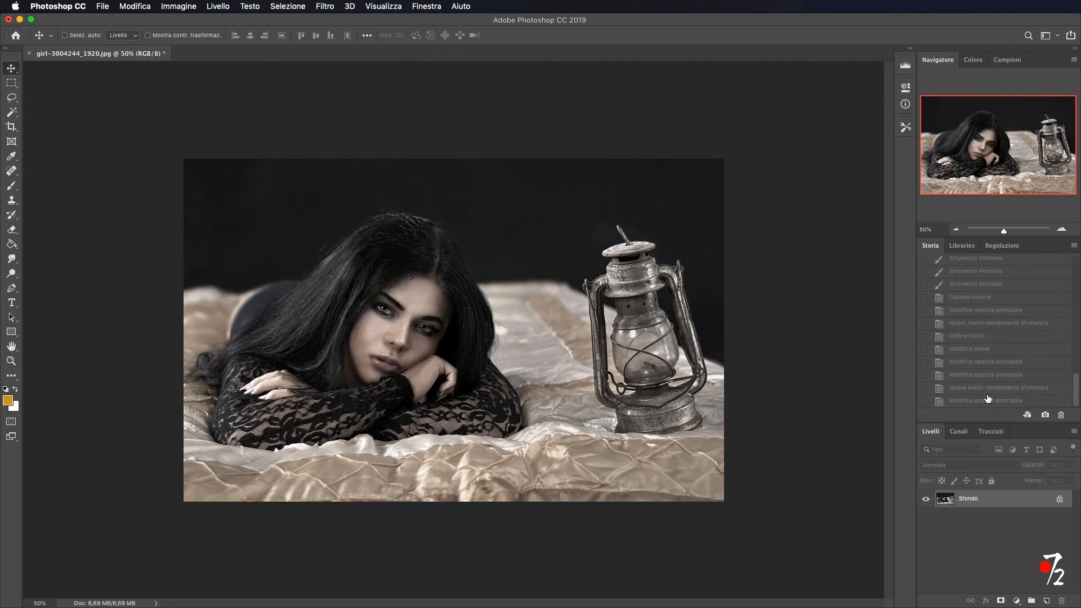
{"action": "left_click", "coordinate": [986, 399]}
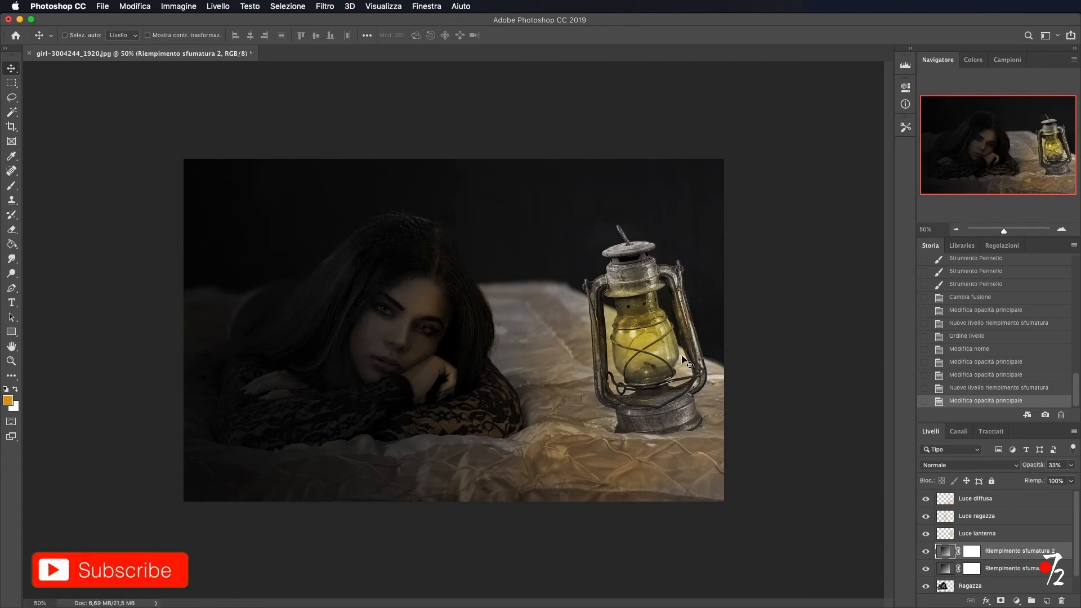